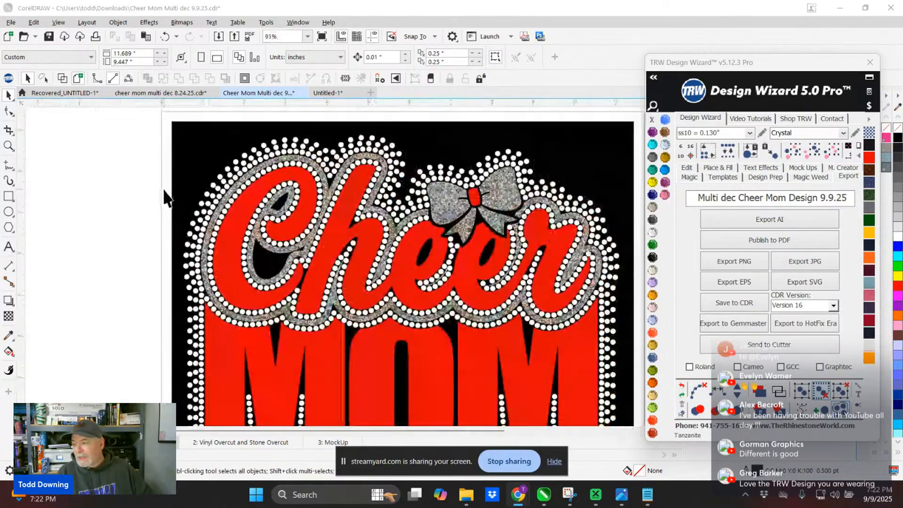
{"action": "scroll", "coordinate": [165, 188], "scroll_direction": "down", "scroll_amount": 1}
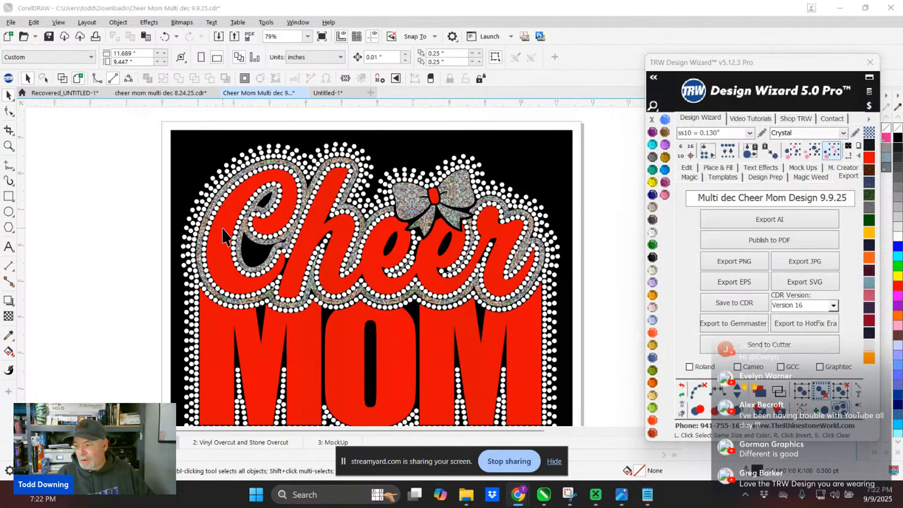
- Examine the Cheer Mom design, including its rhinestone borders, holographic outline and bow
{"action": "scroll", "coordinate": [226, 235], "scroll_direction": "up", "scroll_amount": 8}
{"action": "scroll", "coordinate": [225, 231], "scroll_direction": "down", "scroll_amount": 6}
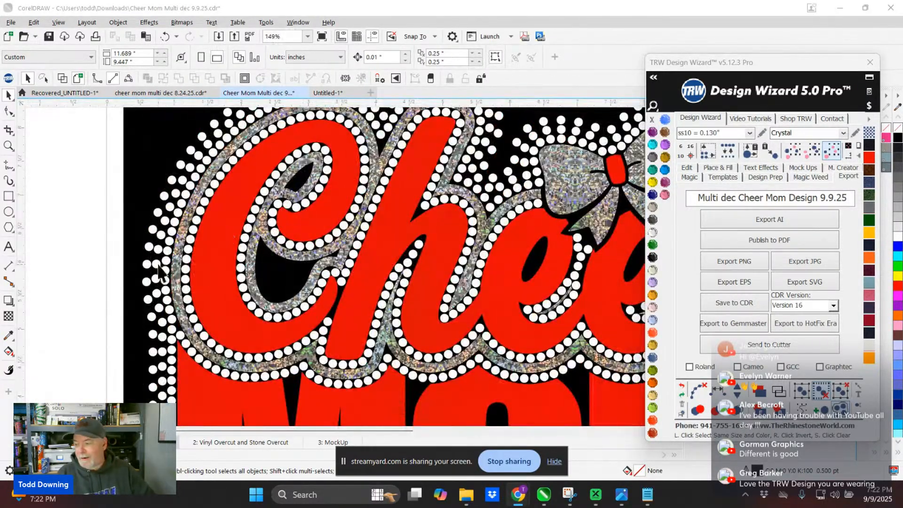
{"action": "scroll", "coordinate": [353, 287], "scroll_direction": "down", "scroll_amount": 4}
{"action": "scroll", "coordinate": [259, 242], "scroll_direction": "up", "scroll_amount": 2}
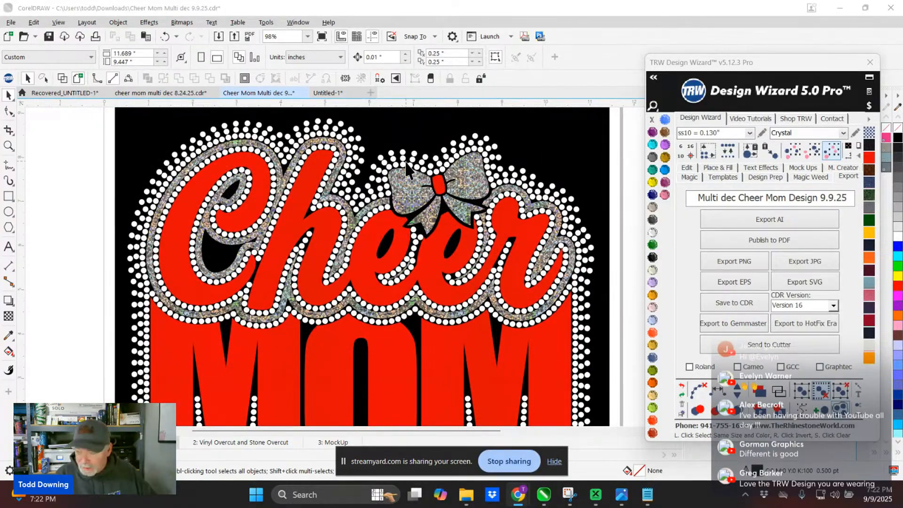
{"action": "scroll", "coordinate": [324, 216], "scroll_direction": "up", "scroll_amount": 3}
{"action": "scroll", "coordinate": [367, 292], "scroll_direction": "up", "scroll_amount": 2}
{"action": "scroll", "coordinate": [367, 287], "scroll_direction": "up", "scroll_amount": 2}
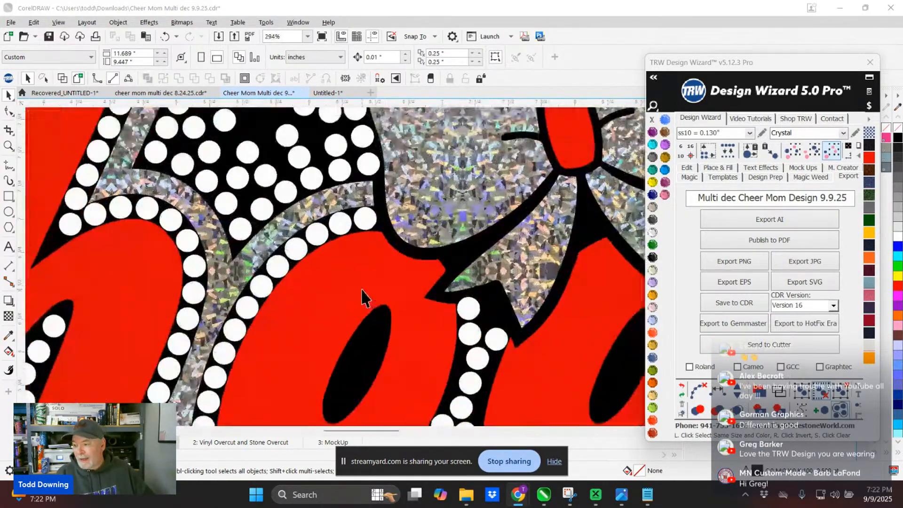
- Select the red lettering layer, the holographic layer and a single rhinestone above the bow in turn to inspect the design's layers
{"action": "left_click", "coordinate": [364, 289]}
{"action": "scroll", "coordinate": [365, 273], "scroll_direction": "down", "scroll_amount": 3}
{"action": "scroll", "coordinate": [365, 256], "scroll_direction": "down", "scroll_amount": 4}
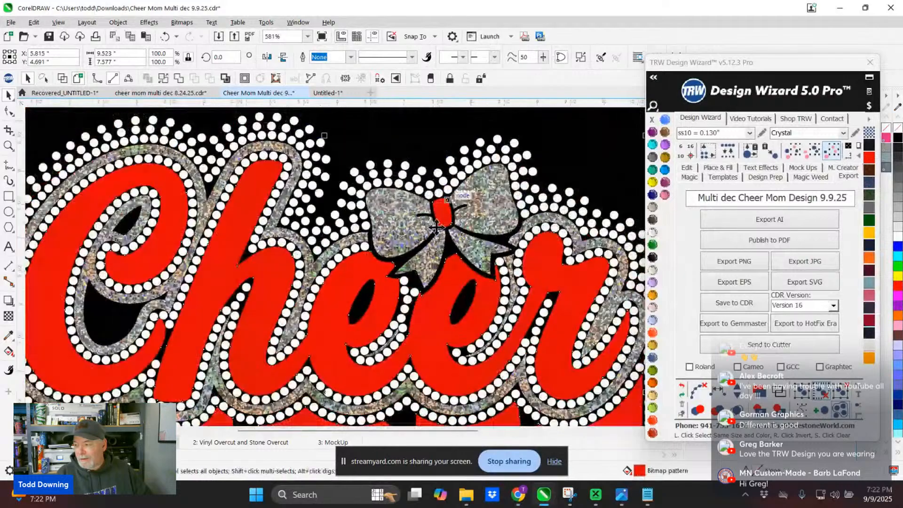
{"action": "left_click", "coordinate": [400, 224]}
{"action": "scroll", "coordinate": [402, 226], "scroll_direction": "up", "scroll_amount": 2}
{"action": "scroll", "coordinate": [402, 225], "scroll_direction": "down", "scroll_amount": 3}
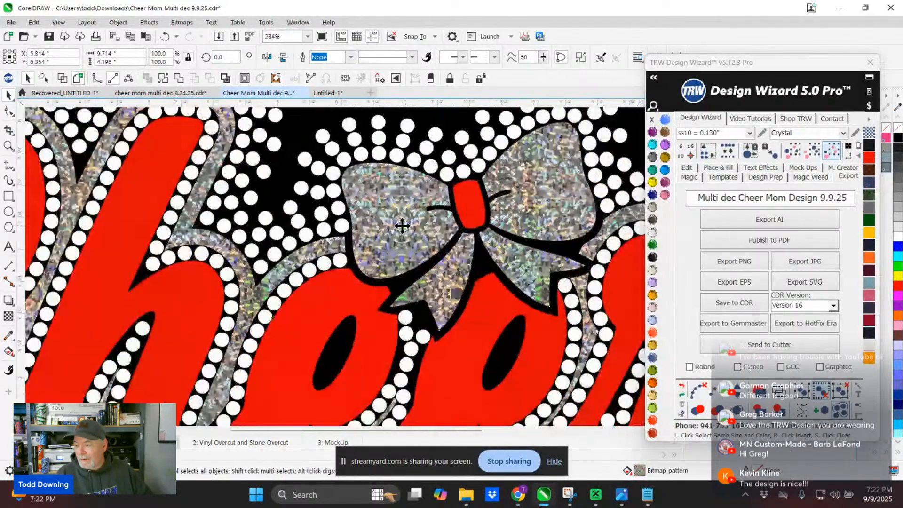
{"action": "scroll", "coordinate": [390, 207], "scroll_direction": "up", "scroll_amount": 3}
{"action": "left_click", "coordinate": [380, 187]}
{"action": "left_click", "coordinate": [380, 184]}
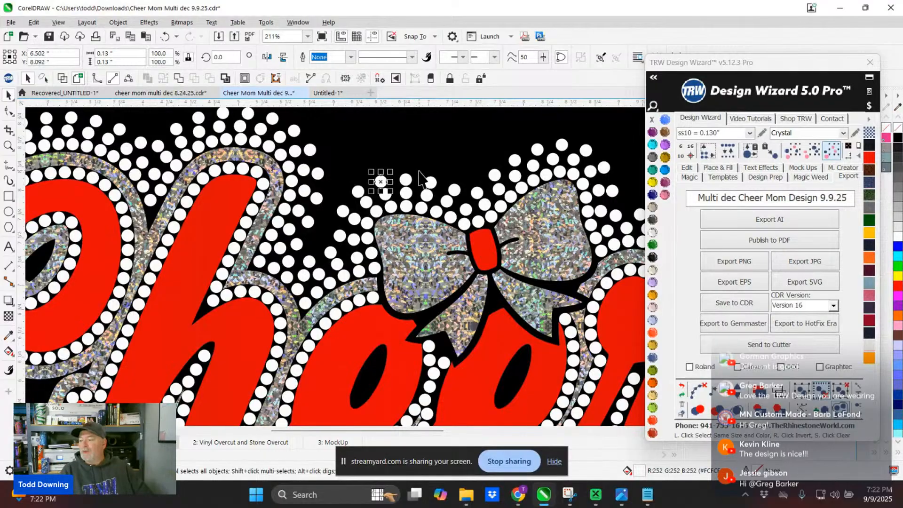
{"action": "scroll", "coordinate": [292, 162], "scroll_direction": "down", "scroll_amount": 3}
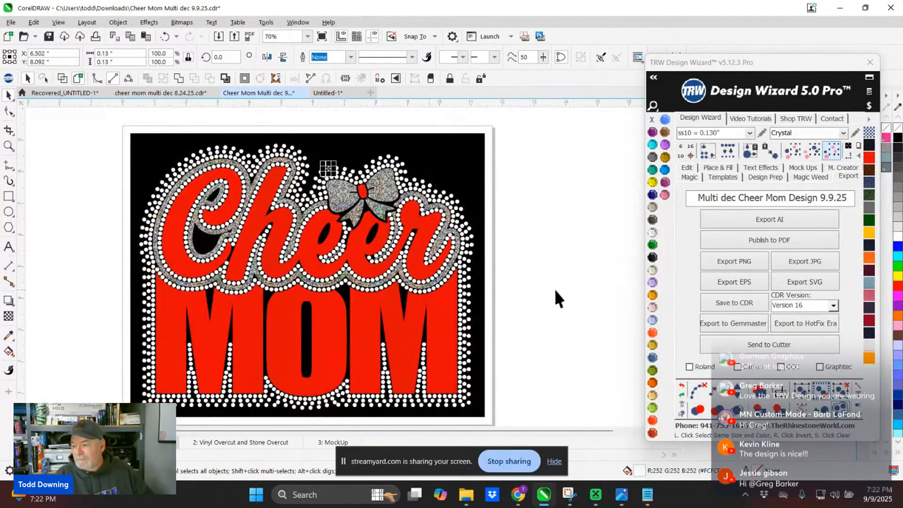
{"action": "scroll", "coordinate": [307, 169], "scroll_direction": "up", "scroll_amount": 5}
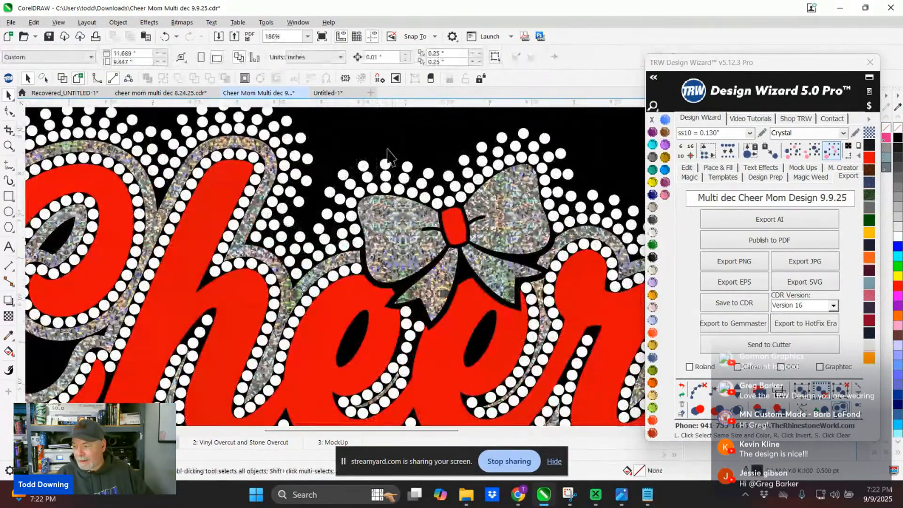
- Select the silver holographic layer of the bow and outline, and load the Siser Holographic HTV vinyl library
{"action": "left_click", "coordinate": [380, 230]}
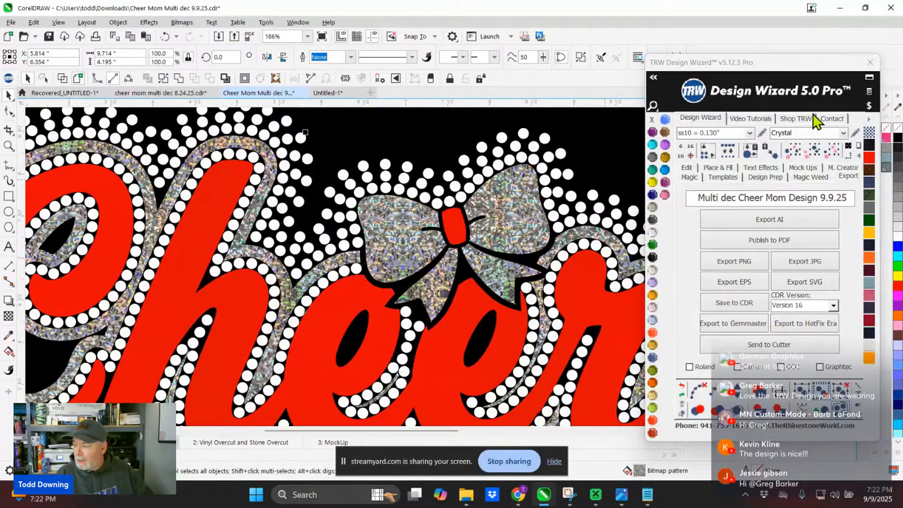
{"action": "left_click_drag", "start_coordinate": [738, 65], "coordinate": [633, 54]}
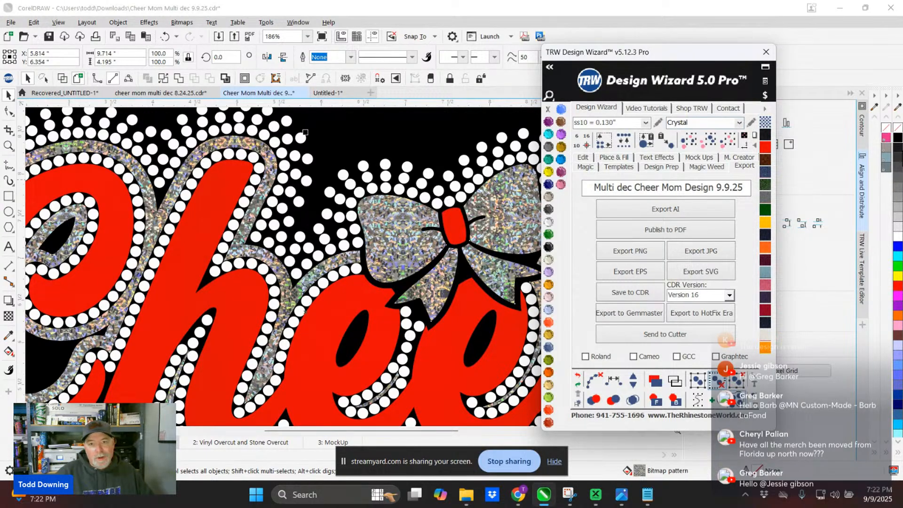
{"action": "left_click_drag", "start_coordinate": [710, 53], "coordinate": [422, 43]}
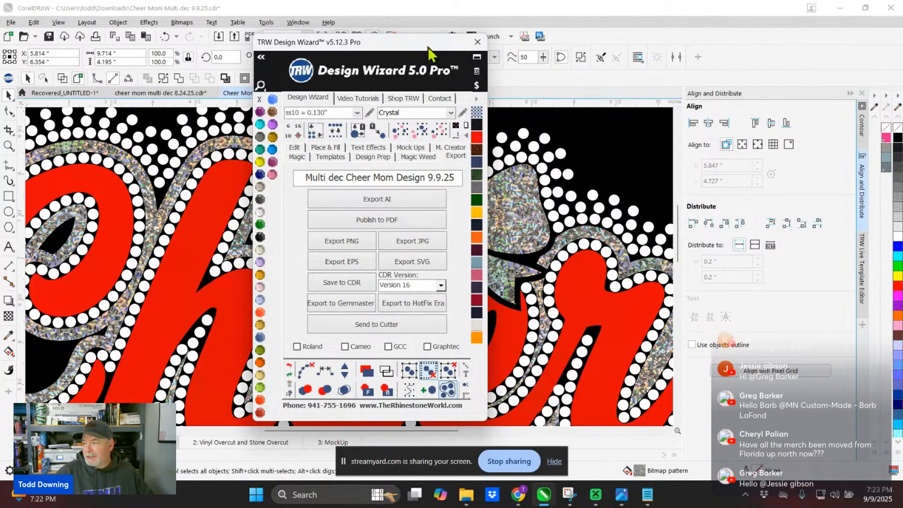
{"action": "left_click_drag", "start_coordinate": [427, 47], "coordinate": [783, 48]}
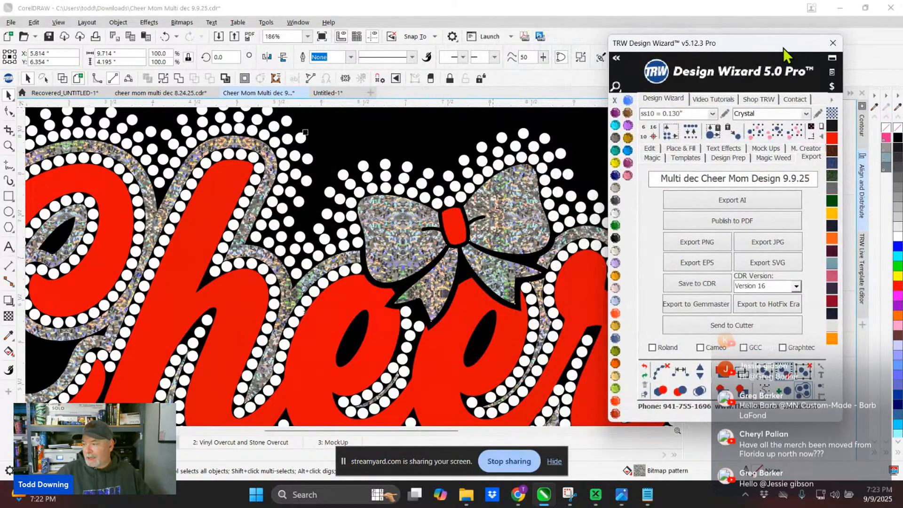
{"action": "left_click", "coordinate": [832, 100]}
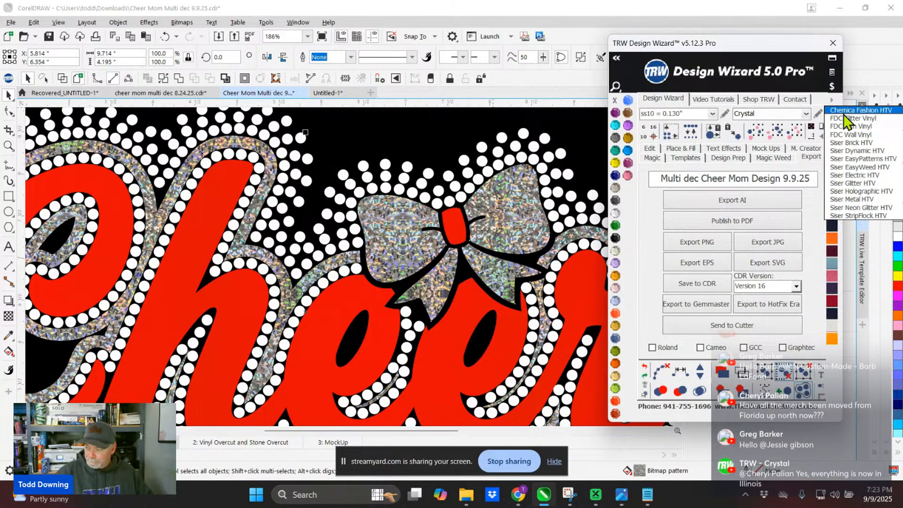
{"action": "left_click", "coordinate": [843, 192]}
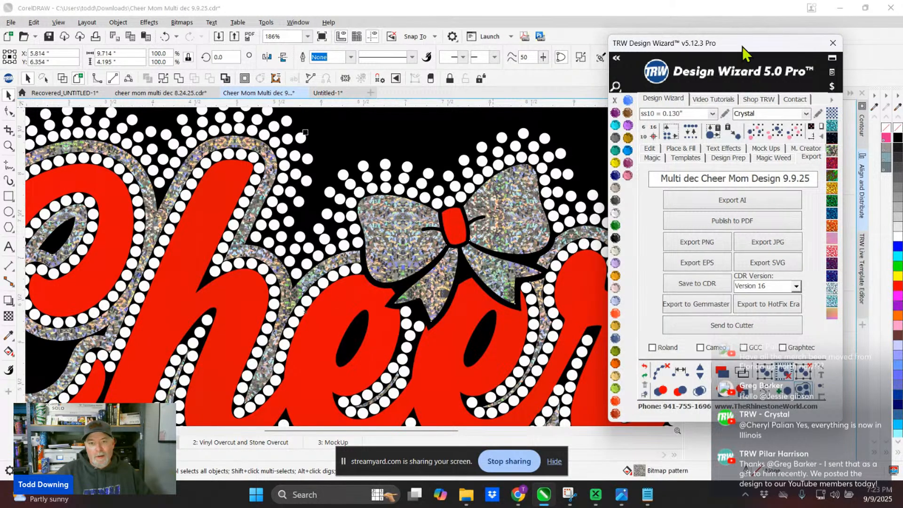
- Try moving the holographic bow and outline layer away from the design, and undo the move
{"action": "left_click_drag", "start_coordinate": [742, 46], "coordinate": [558, 43]}
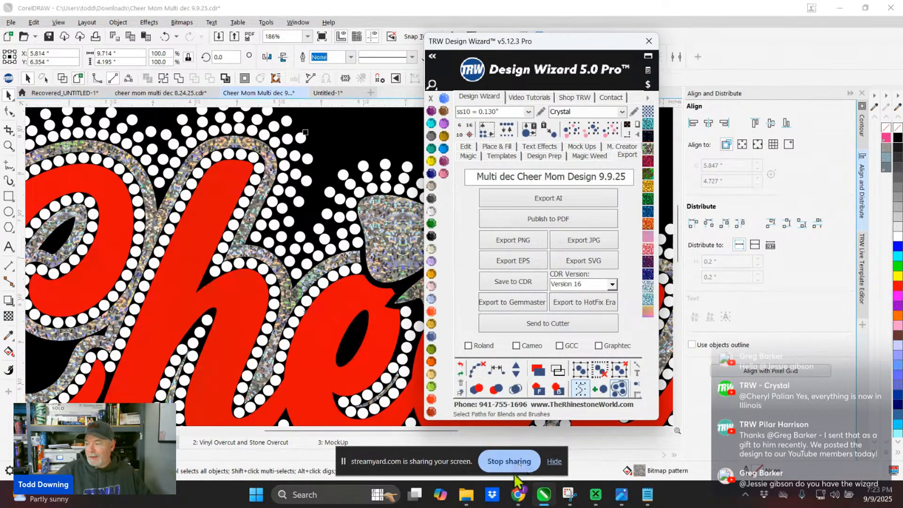
{"action": "left_click", "coordinate": [554, 461]}
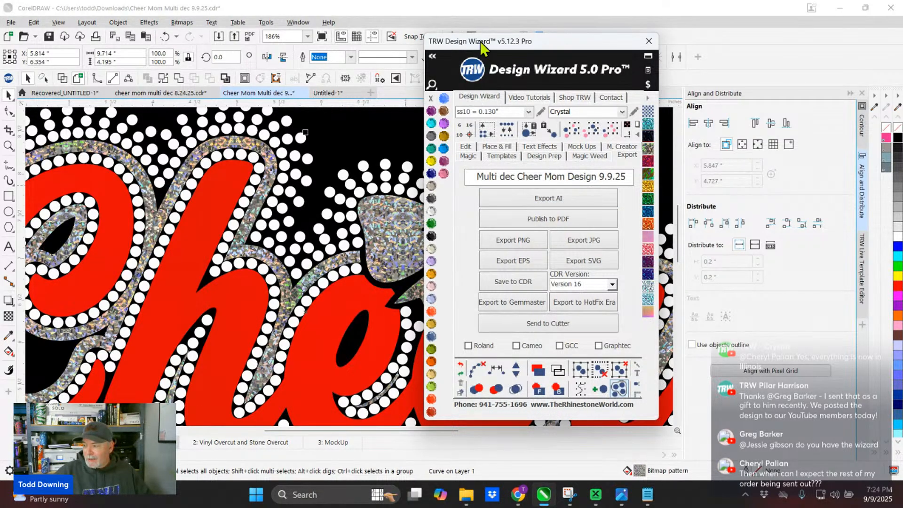
{"action": "left_click_drag", "start_coordinate": [481, 41], "coordinate": [556, 69]}
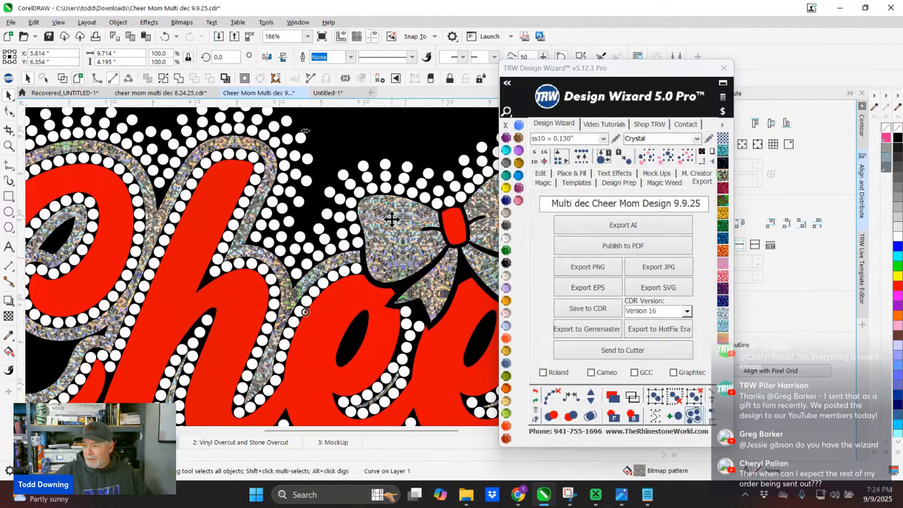
{"action": "left_click_drag", "start_coordinate": [391, 219], "coordinate": [331, 200]}
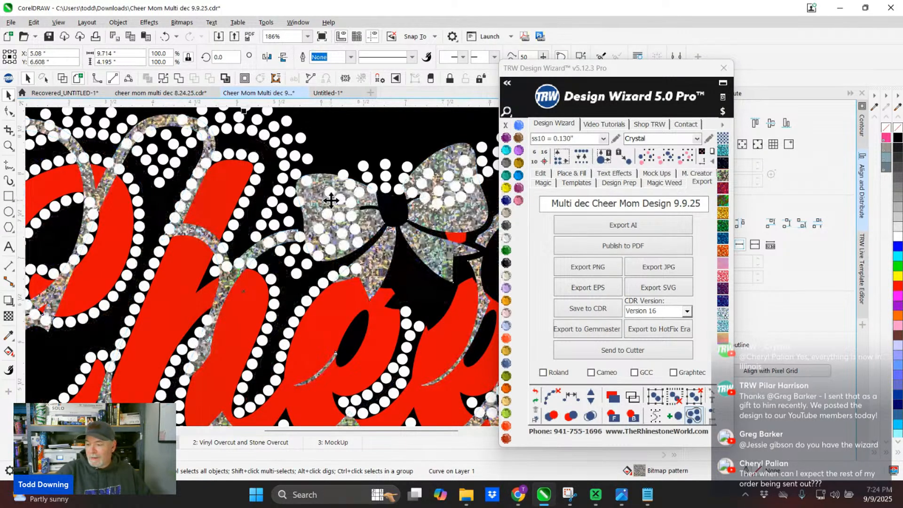
{"action": "key", "text": "ctrl+z"}
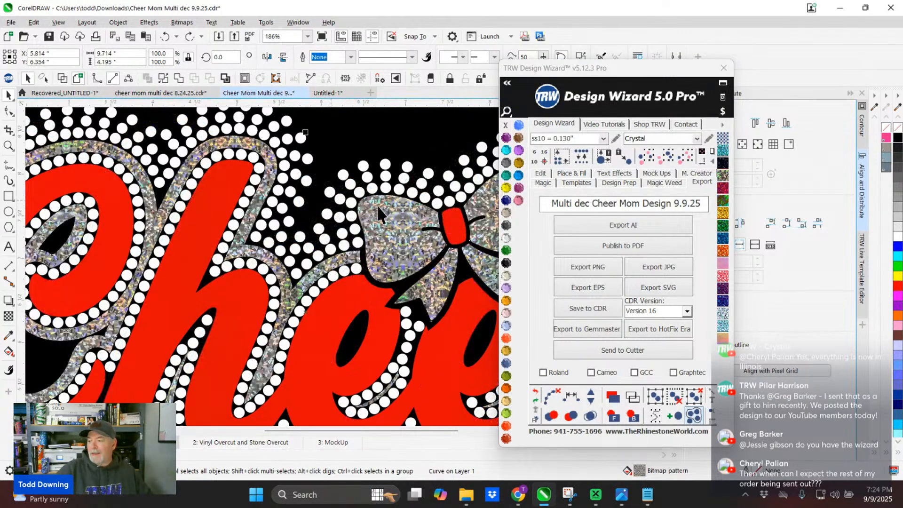
- Fill the bow and outline layer with the Aqua vinyl pattern
{"action": "left_click", "coordinate": [722, 155]}
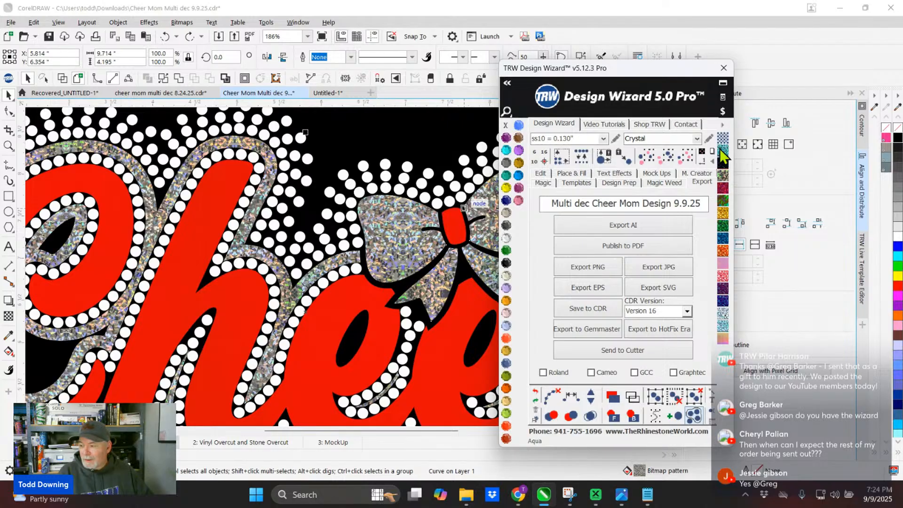
{"action": "left_click", "coordinate": [723, 155]}
{"action": "scroll", "coordinate": [403, 234], "scroll_direction": "up", "scroll_amount": 3}
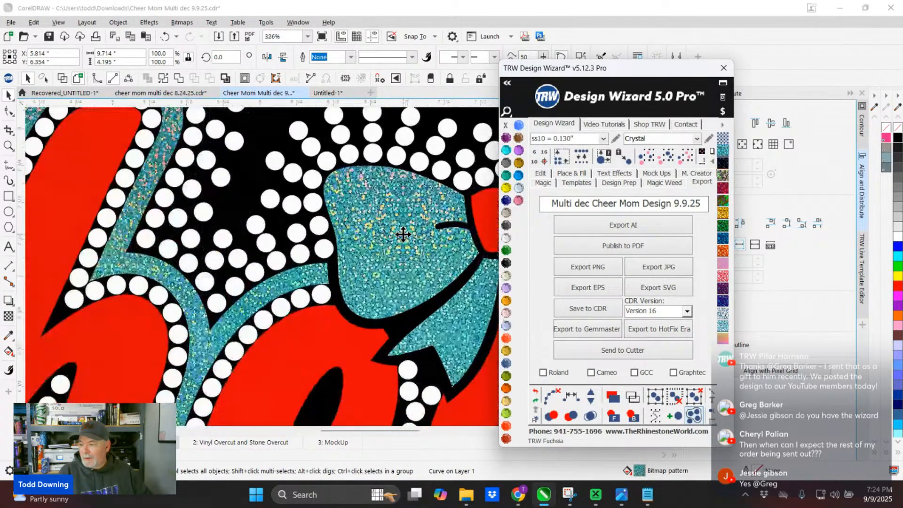
{"action": "scroll", "coordinate": [403, 234], "scroll_direction": "up", "scroll_amount": 3}
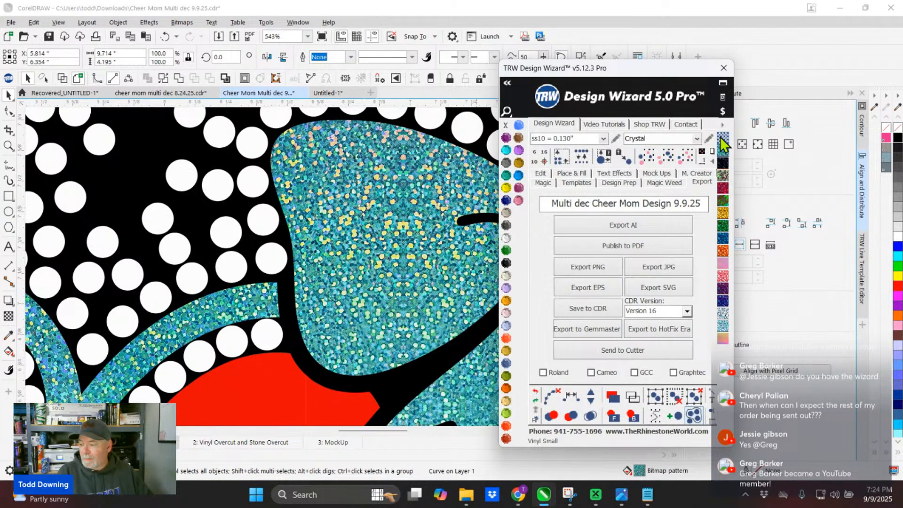
- Set the Aqua vinyl pattern size on the bow and outline to Medium
{"action": "left_click", "coordinate": [723, 133]}
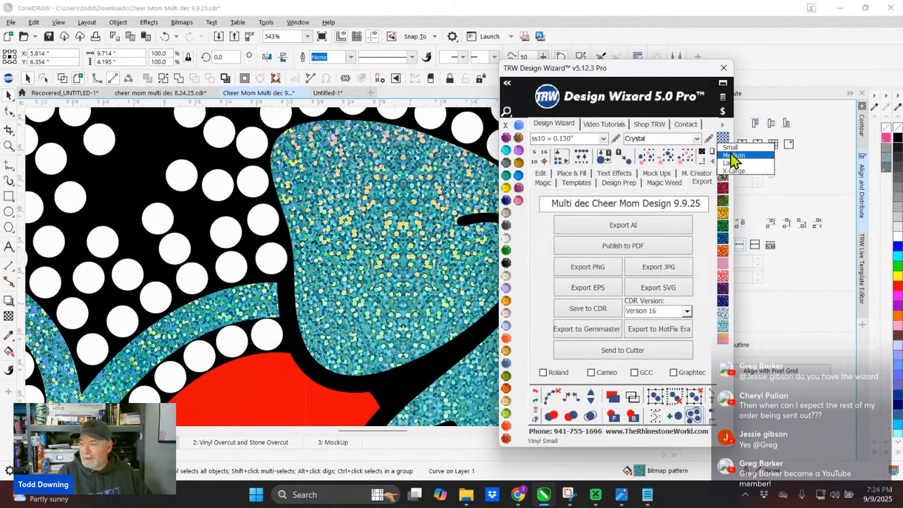
{"action": "left_click", "coordinate": [733, 155]}
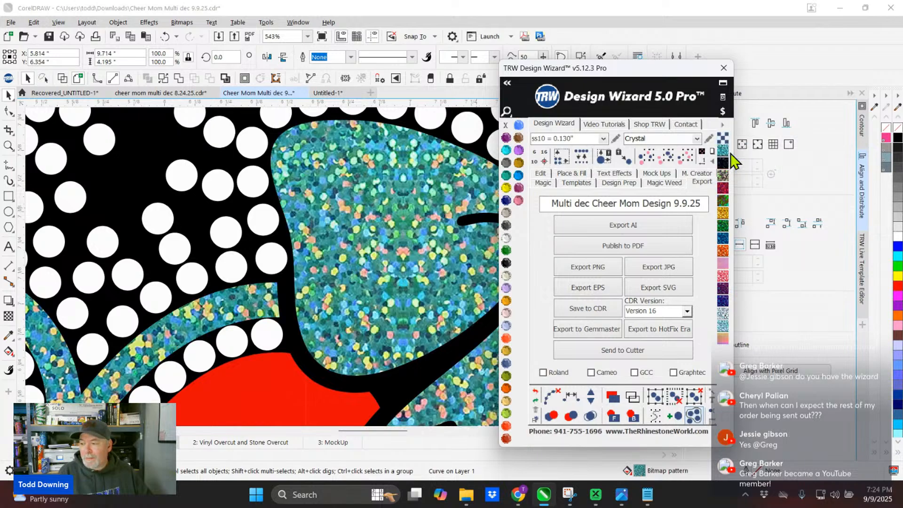
{"action": "scroll", "coordinate": [347, 239], "scroll_direction": "down", "scroll_amount": 6}
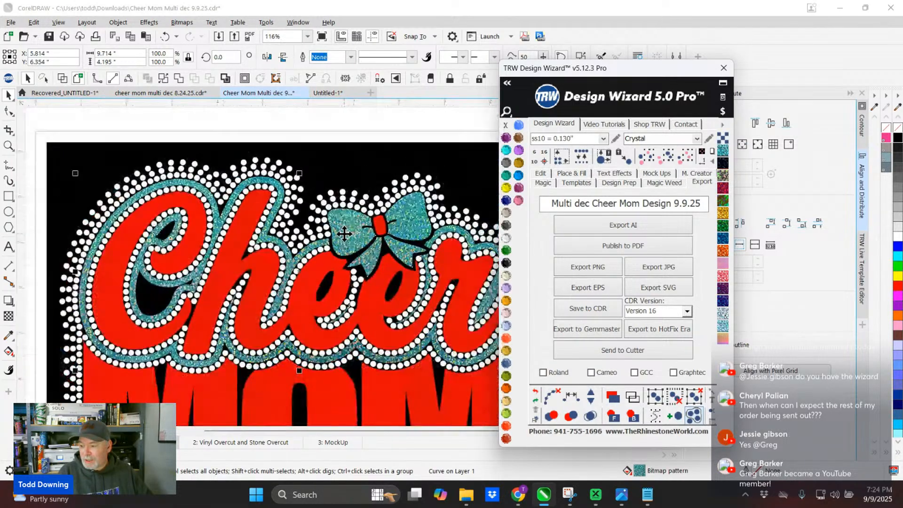
- Set the vinyl pattern size on the bow and outline layer to Large and check the flakes up close
{"action": "scroll", "coordinate": [347, 239], "scroll_direction": "up", "scroll_amount": 3}
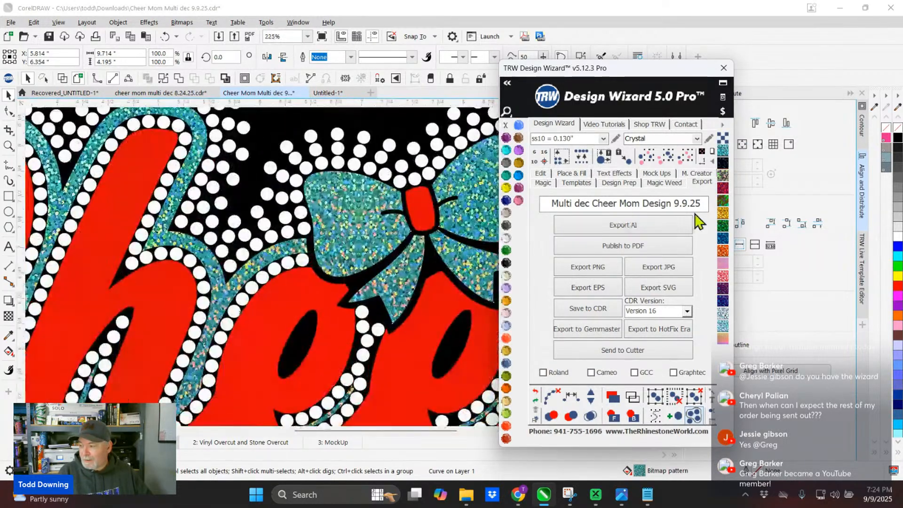
{"action": "left_click", "coordinate": [724, 138]}
{"action": "left_click", "coordinate": [728, 163]}
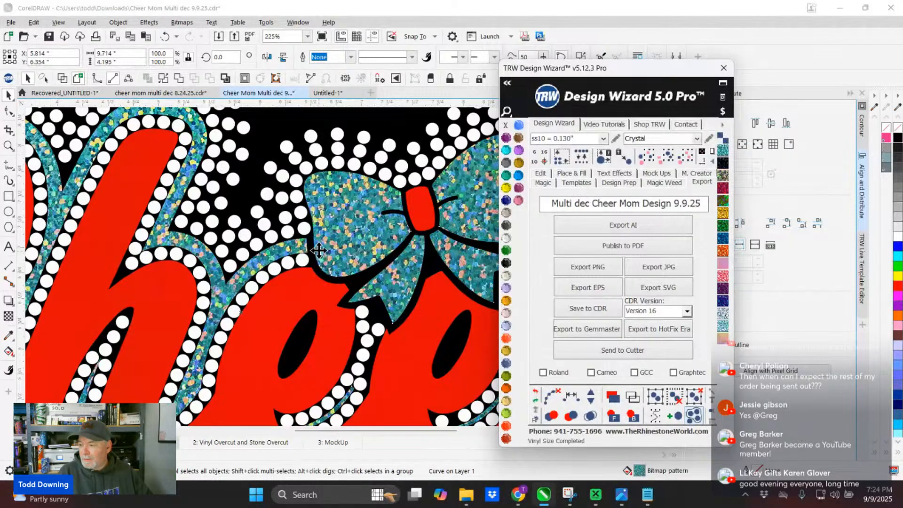
{"action": "scroll", "coordinate": [329, 231], "scroll_direction": "down", "scroll_amount": 3}
{"action": "scroll", "coordinate": [329, 230], "scroll_direction": "up", "scroll_amount": 4}
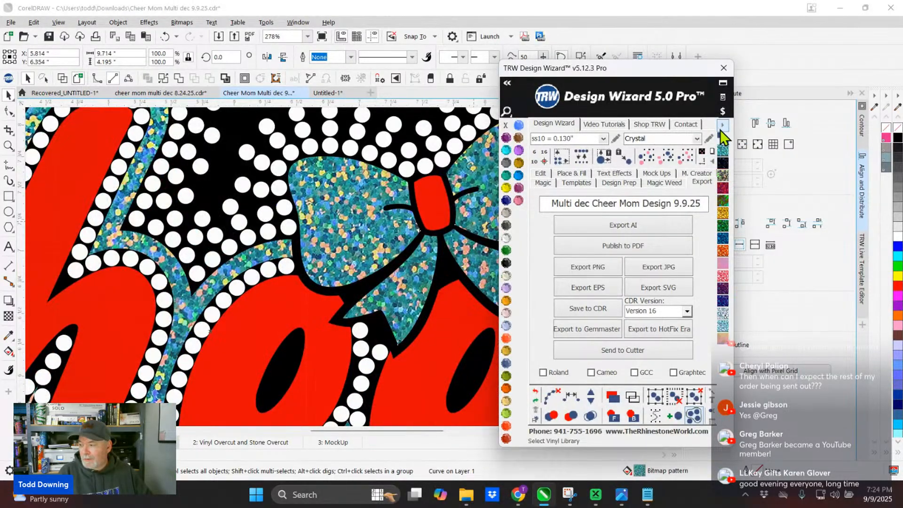
- Set the vinyl pattern size on the bow and outline layer to X-Large and inspect the texture
{"action": "left_click", "coordinate": [721, 127]}
{"action": "left_click", "coordinate": [728, 135]}
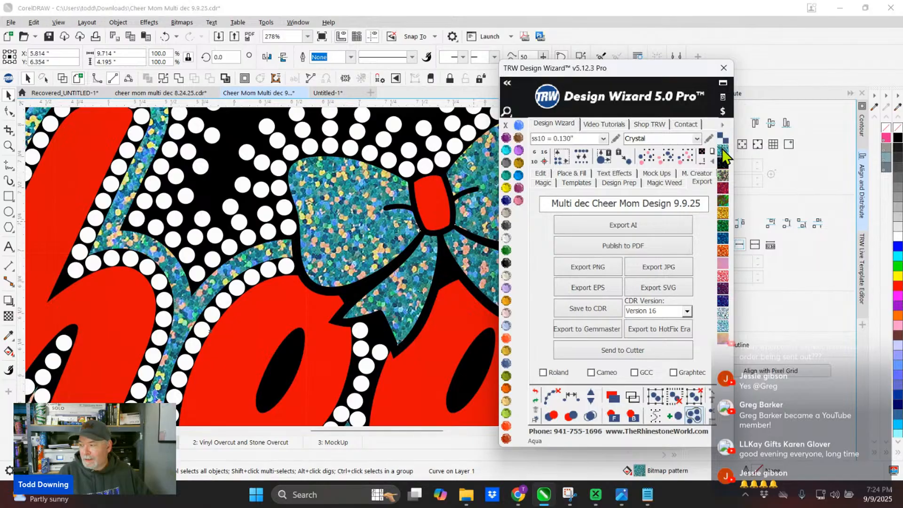
{"action": "left_click", "coordinate": [724, 145]}
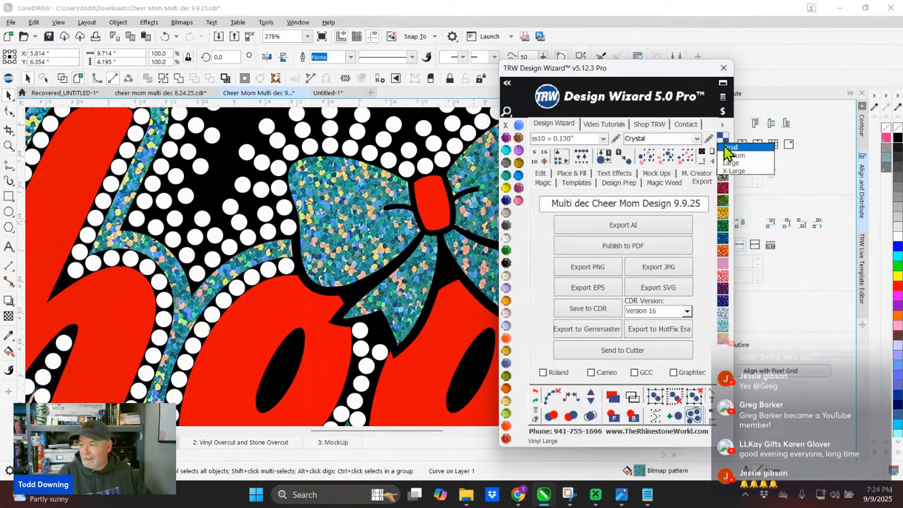
{"action": "left_click", "coordinate": [732, 171]}
{"action": "scroll", "coordinate": [300, 207], "scroll_direction": "down", "scroll_amount": 2}
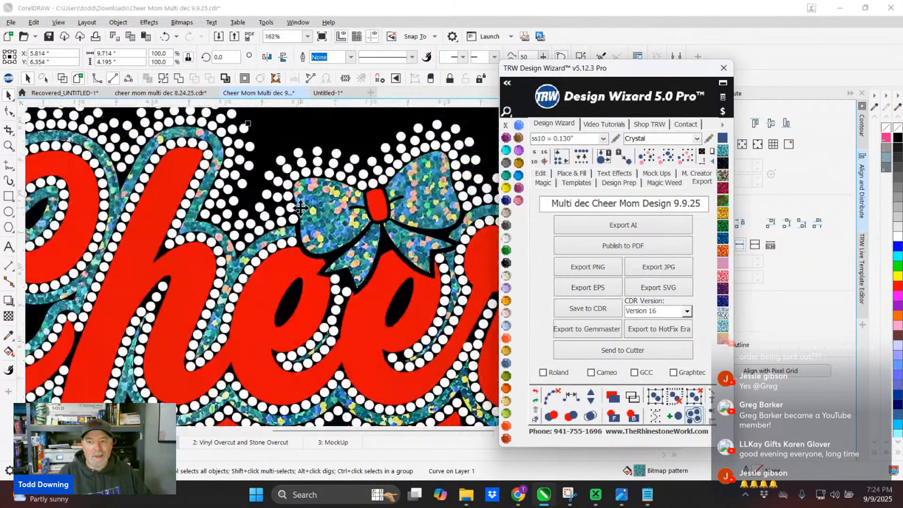
{"action": "scroll", "coordinate": [300, 207], "scroll_direction": "down", "scroll_amount": 2}
{"action": "scroll", "coordinate": [294, 275], "scroll_direction": "up", "scroll_amount": 2}
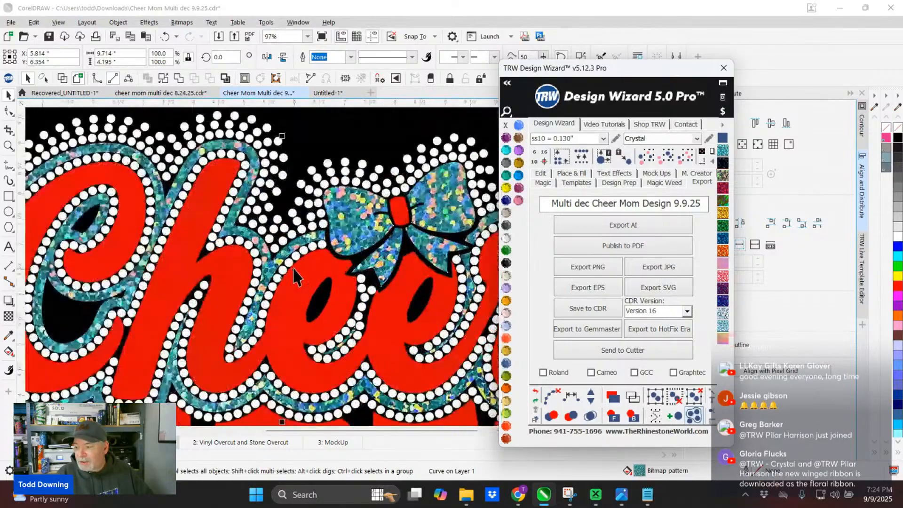
{"action": "scroll", "coordinate": [294, 275], "scroll_direction": "up", "scroll_amount": 2}
{"action": "scroll", "coordinate": [369, 184], "scroll_direction": "up", "scroll_amount": 3}
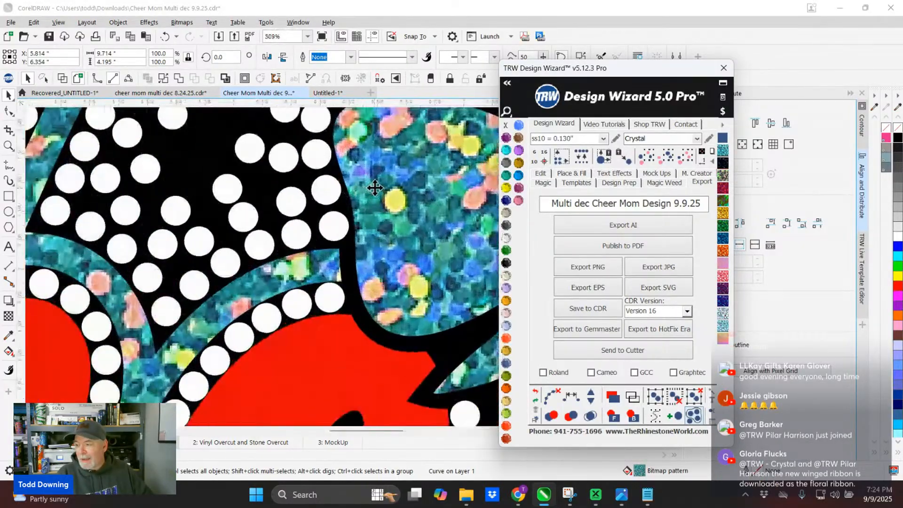
- Set the vinyl pattern size on the bow and outline layer to Small and check the texture up close
{"action": "scroll", "coordinate": [375, 188], "scroll_direction": "down", "scroll_amount": 2}
{"action": "left_click", "coordinate": [723, 138]}
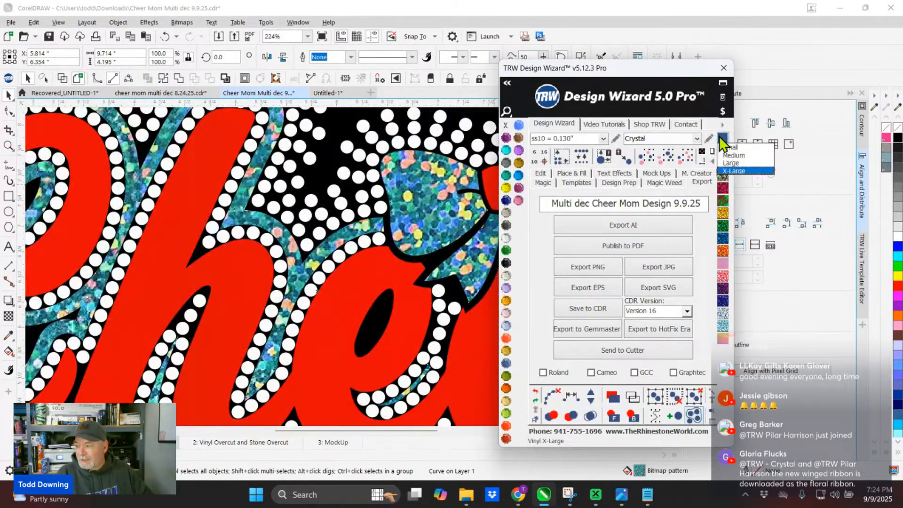
{"action": "left_click", "coordinate": [729, 149]}
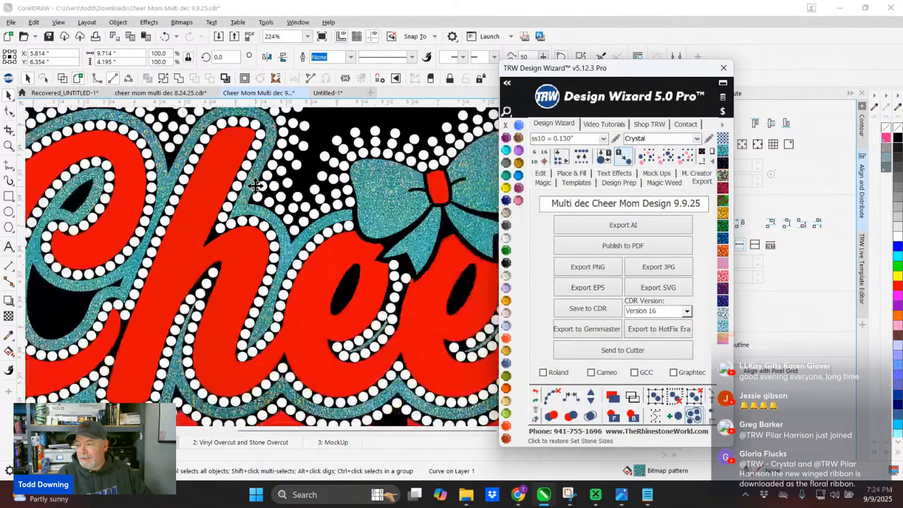
{"action": "scroll", "coordinate": [255, 185], "scroll_direction": "down", "scroll_amount": 2}
{"action": "scroll", "coordinate": [301, 165], "scroll_direction": "up", "scroll_amount": 2}
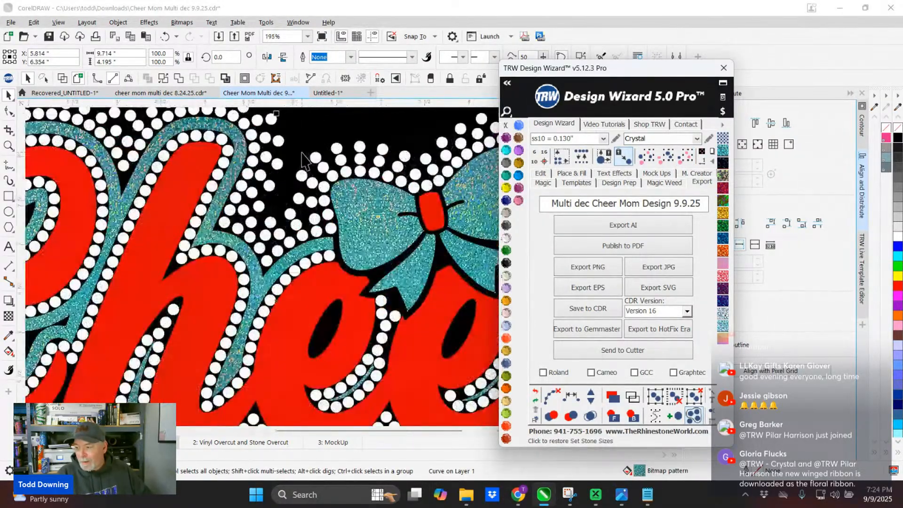
{"action": "scroll", "coordinate": [369, 193], "scroll_direction": "up", "scroll_amount": 3}
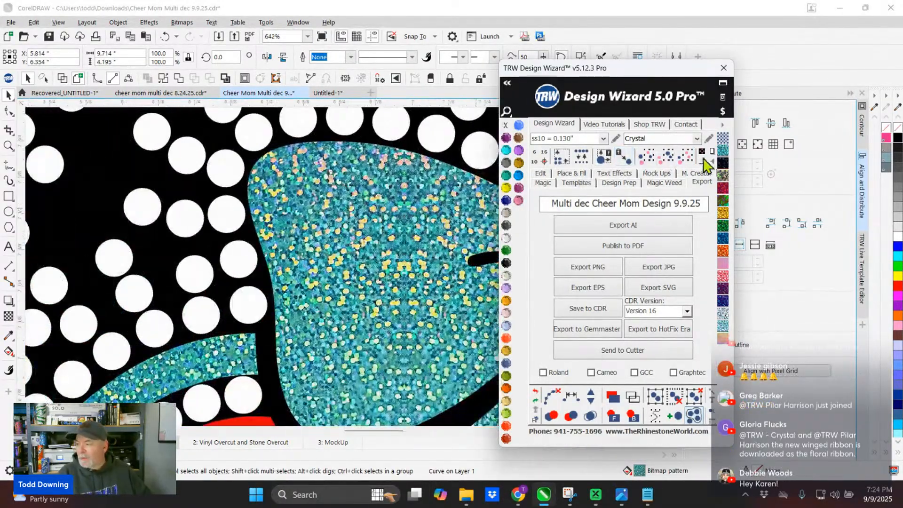
- Switch the vinyl library to Siser Glitter HTV and fill the bow and outline layer with a dark silver glitter pattern
{"action": "left_click", "coordinate": [723, 126]}
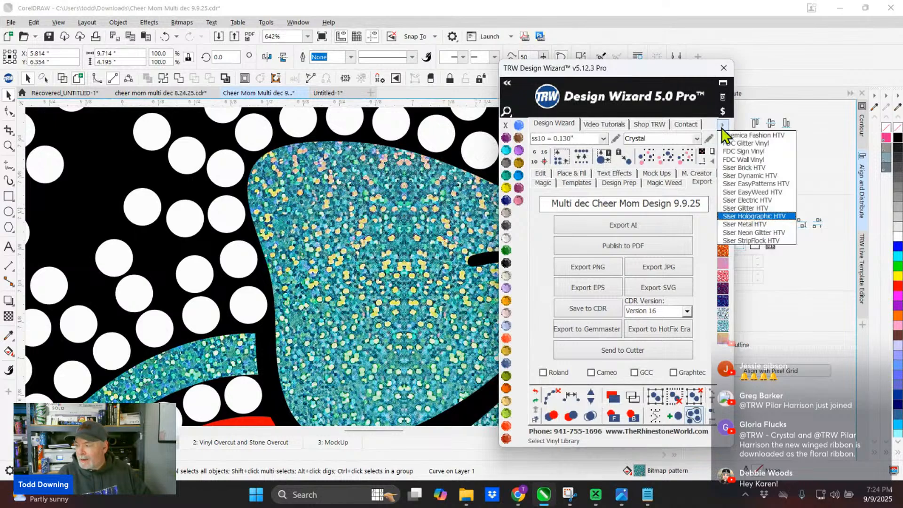
{"action": "left_click", "coordinate": [729, 210]}
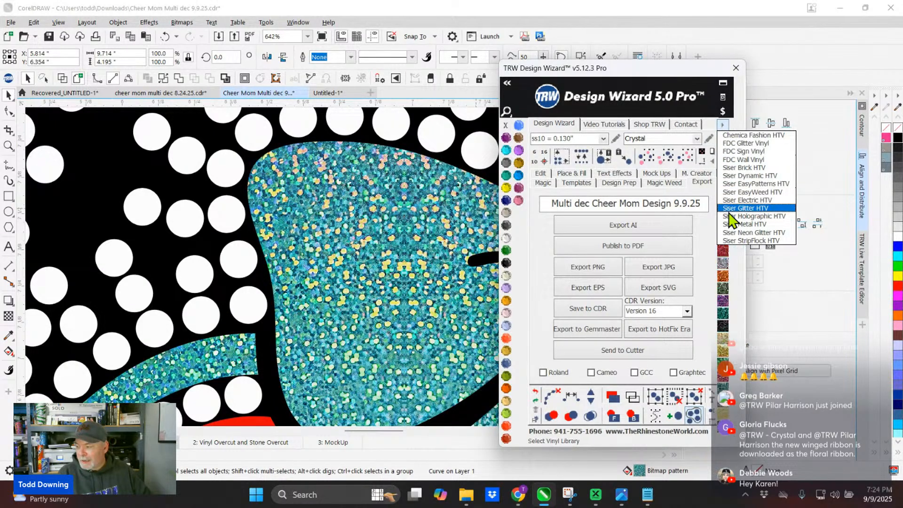
{"action": "left_click", "coordinate": [724, 209]}
{"action": "left_click_drag", "start_coordinate": [605, 71], "coordinate": [141, 37]}
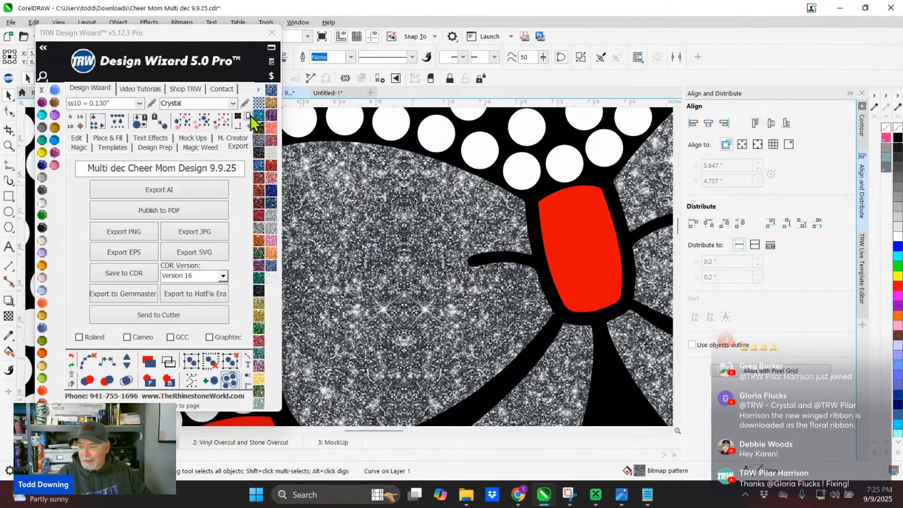
- Try the Medium pattern size for the silver glitter on the bow and outline
{"action": "left_click", "coordinate": [261, 98]}
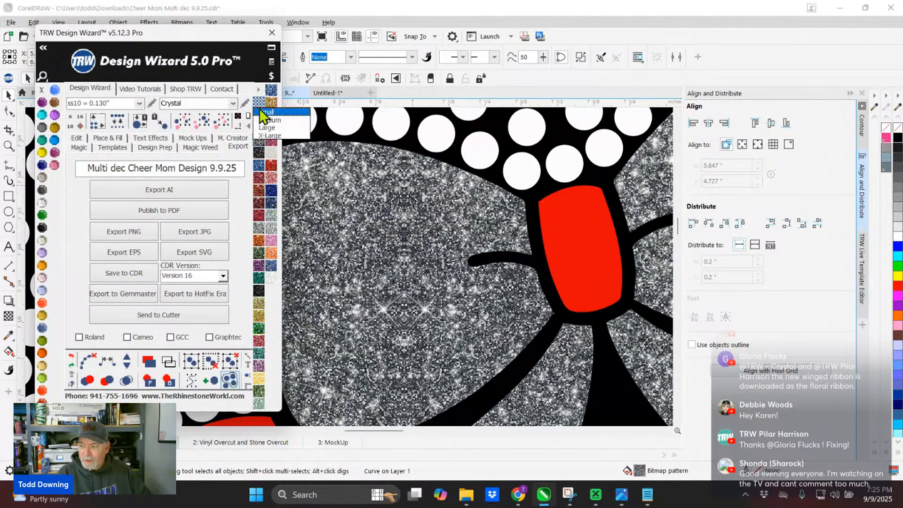
{"action": "left_click", "coordinate": [261, 118]}
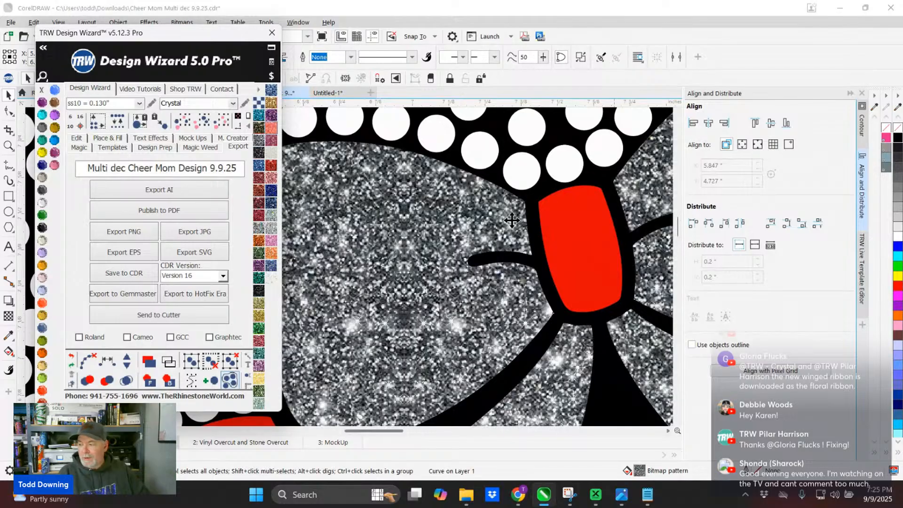
{"action": "scroll", "coordinate": [467, 199], "scroll_direction": "down", "scroll_amount": 4}
- Try the Large and X-Large pattern sizes for the silver glitter on the bow and outline
{"action": "left_click", "coordinate": [257, 101]}
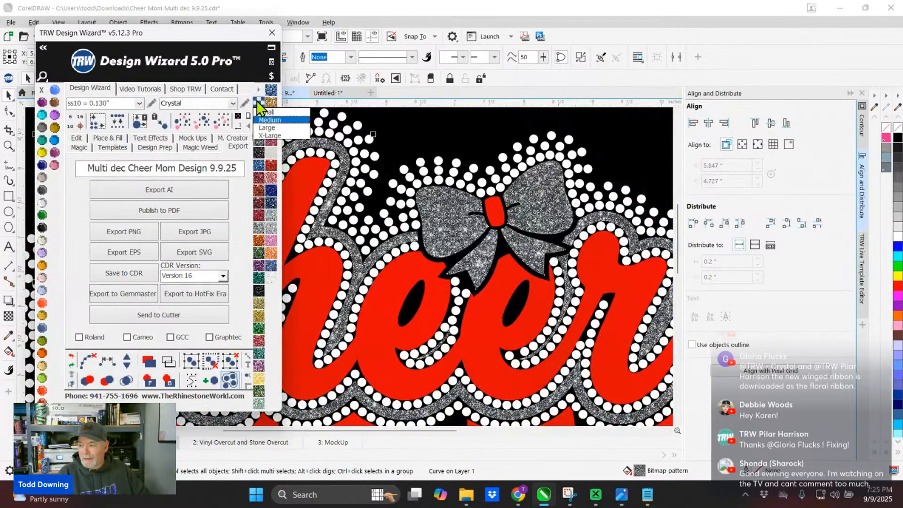
{"action": "left_click", "coordinate": [266, 130]}
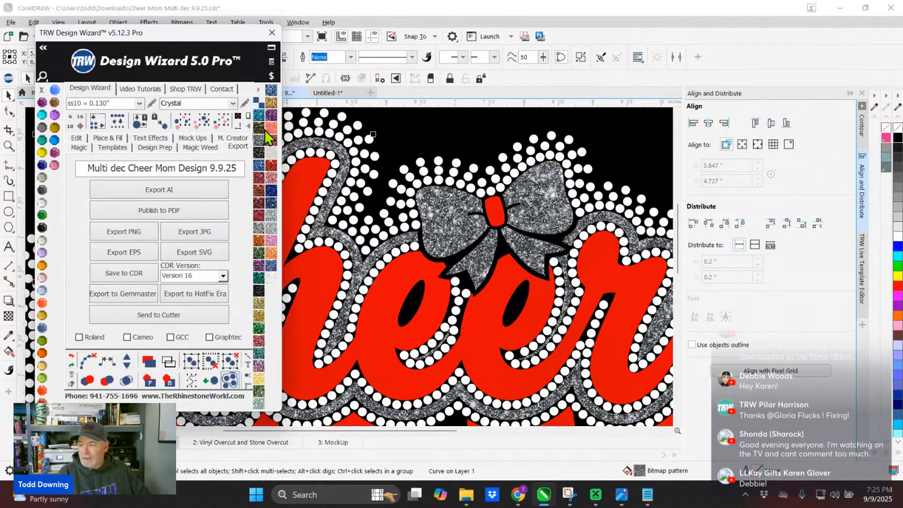
{"action": "left_click", "coordinate": [258, 102]}
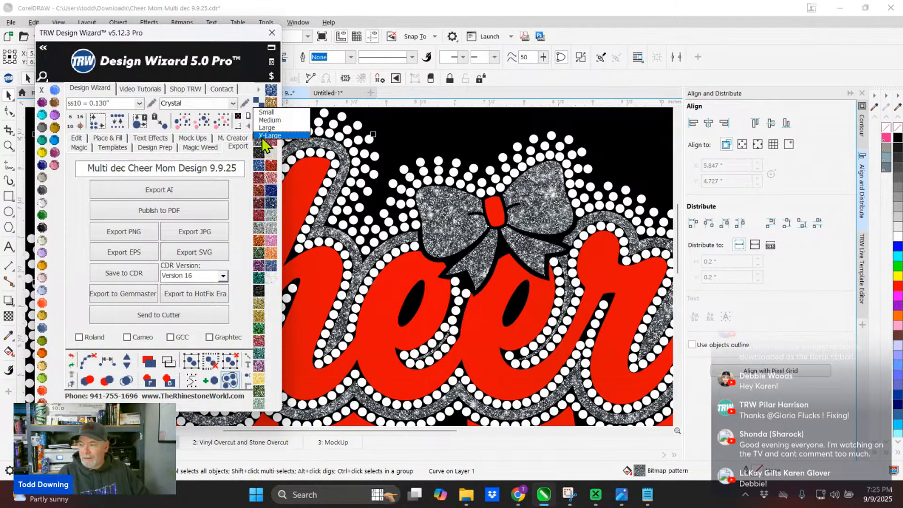
{"action": "left_click", "coordinate": [264, 136]}
{"action": "scroll", "coordinate": [407, 189], "scroll_direction": "up", "scroll_amount": 3}
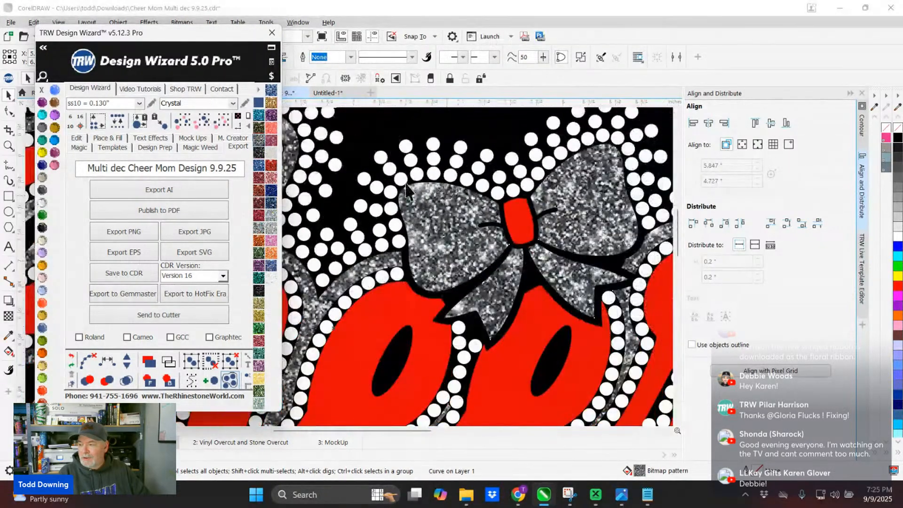
- Set the silver glitter pattern size on the bow and outline layer back to Small and check the whole design
{"action": "left_click", "coordinate": [258, 106]}
{"action": "left_click", "coordinate": [264, 118]}
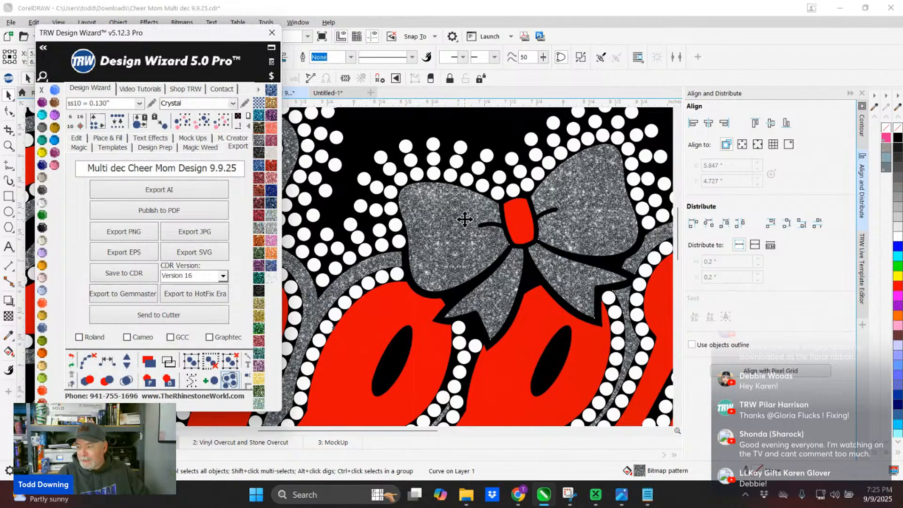
{"action": "scroll", "coordinate": [465, 219], "scroll_direction": "down", "scroll_amount": 4}
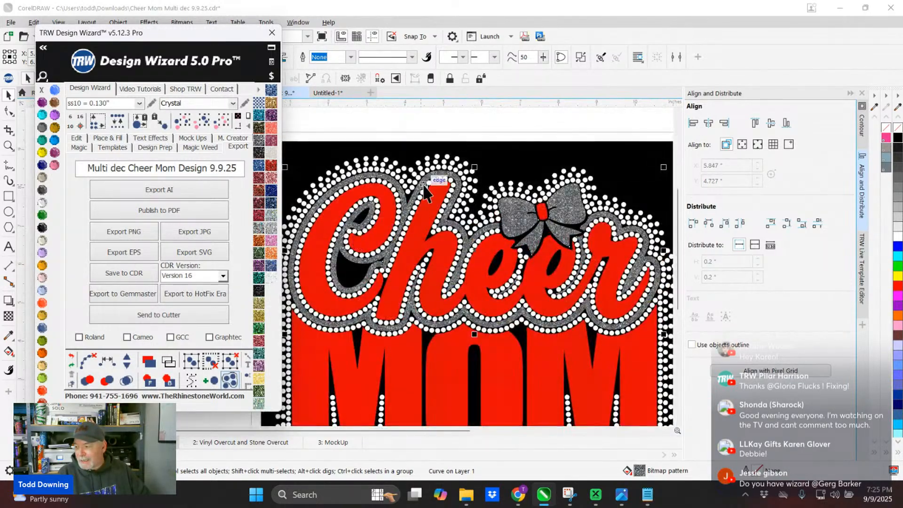
{"action": "scroll", "coordinate": [318, 167], "scroll_direction": "down", "scroll_amount": 2}
{"action": "scroll", "coordinate": [317, 165], "scroll_direction": "up", "scroll_amount": 2}
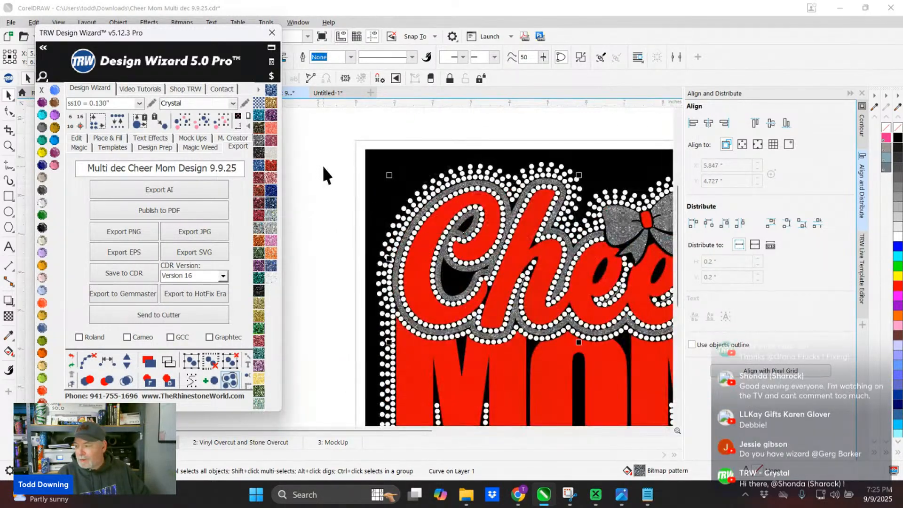
- Examine the glitter outline and the rhinestone rows around the C of Cheer, up close and at design scale
{"action": "left_click", "coordinate": [323, 165]}
{"action": "scroll", "coordinate": [476, 175], "scroll_direction": "up", "scroll_amount": 3}
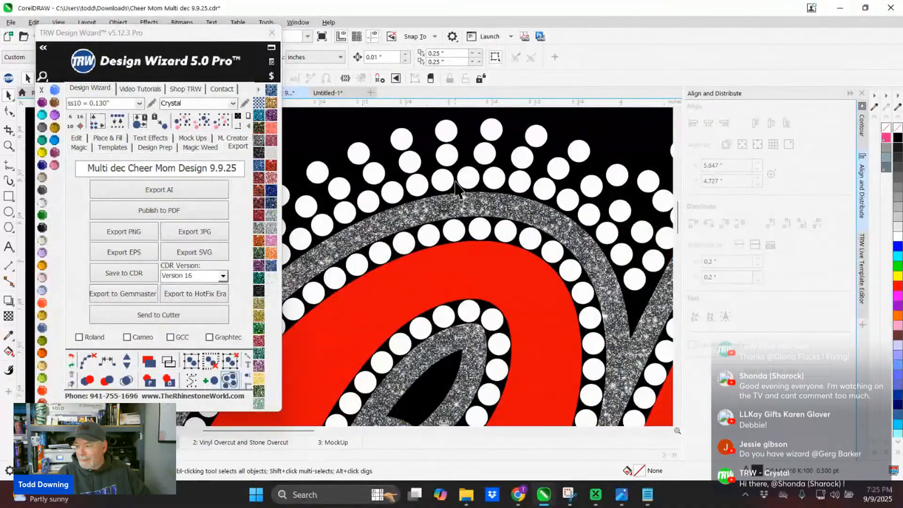
{"action": "scroll", "coordinate": [459, 200], "scroll_direction": "down", "scroll_amount": 1}
{"action": "left_click", "coordinate": [460, 199]}
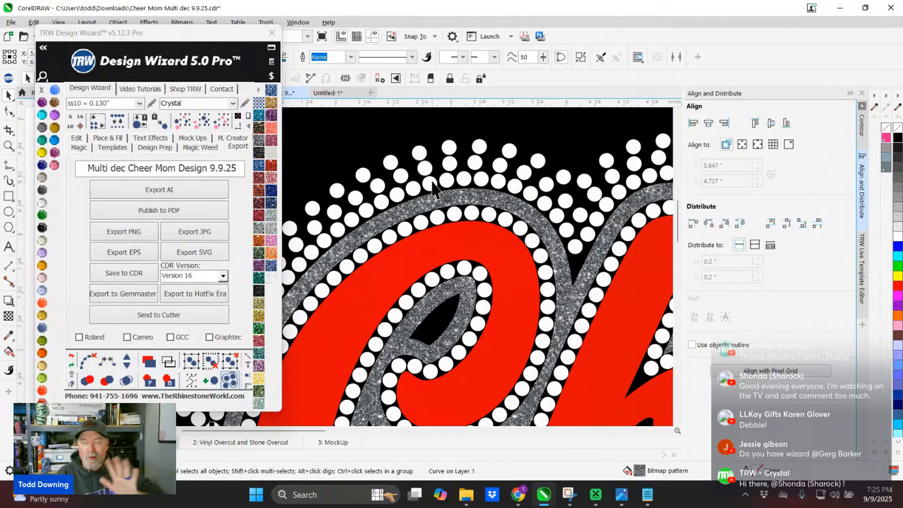
{"action": "scroll", "coordinate": [452, 190], "scroll_direction": "down", "scroll_amount": 2}
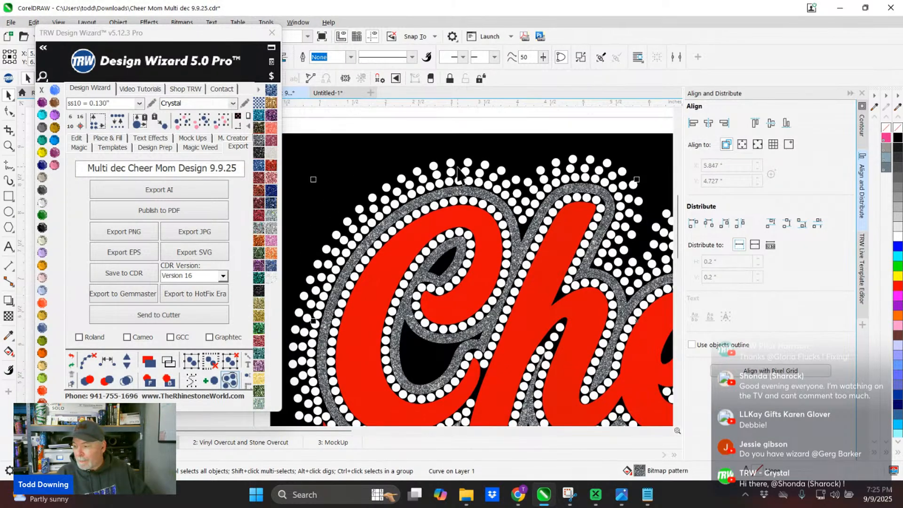
{"action": "scroll", "coordinate": [457, 168], "scroll_direction": "up", "scroll_amount": 4}
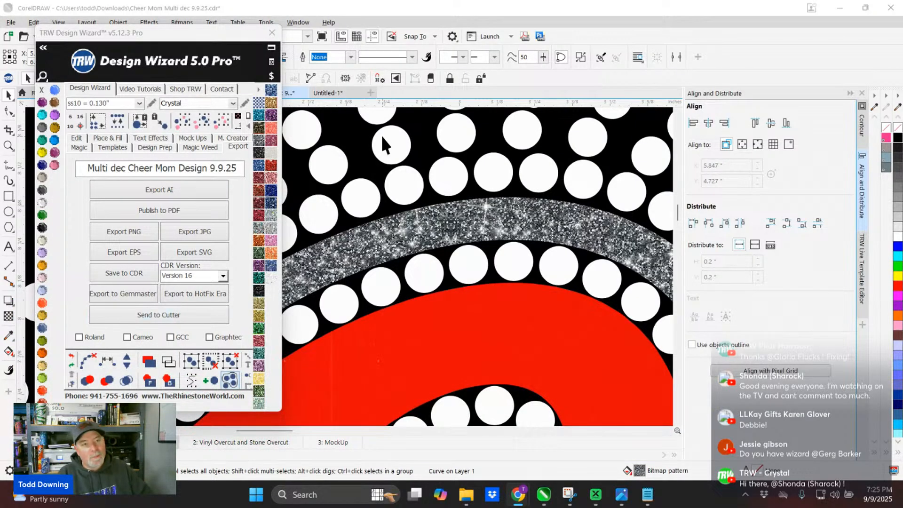
{"action": "scroll", "coordinate": [443, 207], "scroll_direction": "down", "scroll_amount": 4}
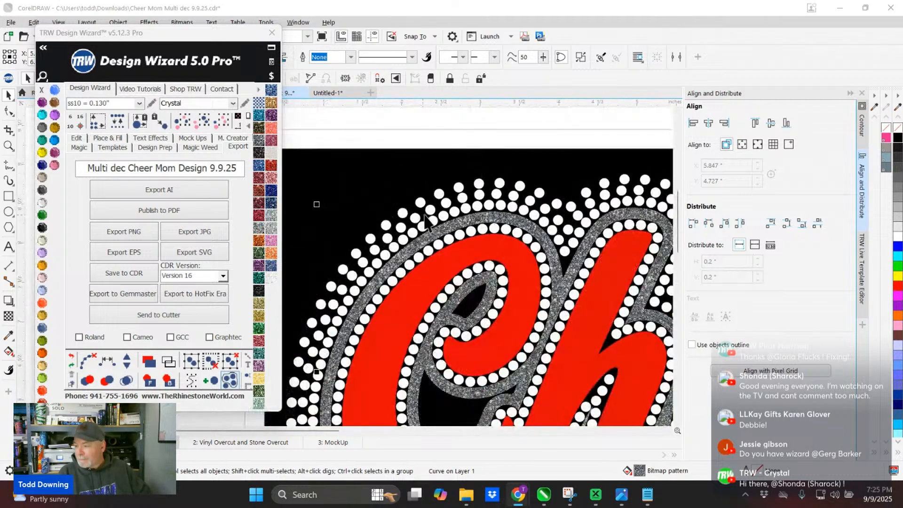
{"action": "scroll", "coordinate": [431, 226], "scroll_direction": "up", "scroll_amount": 2}
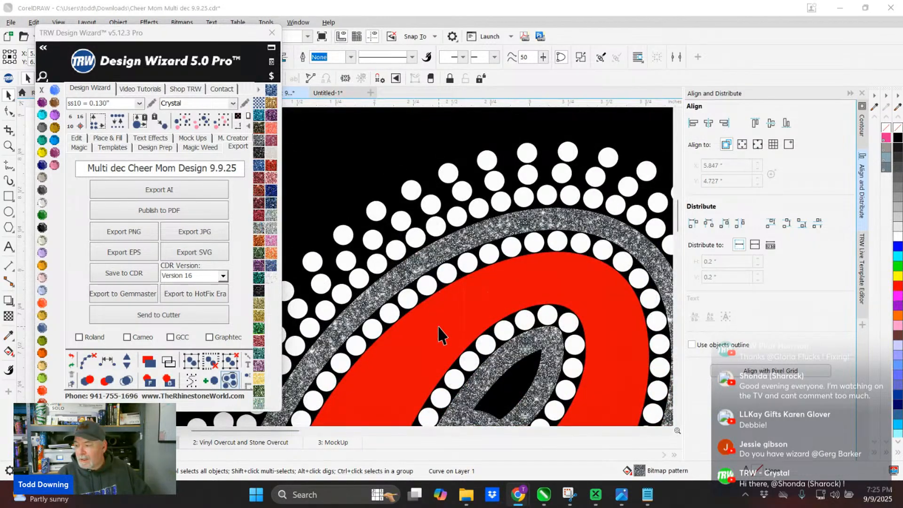
- Select the red lettering layer and switch the vinyl library to Siser StripFlock HTV
{"action": "left_click", "coordinate": [414, 358]}
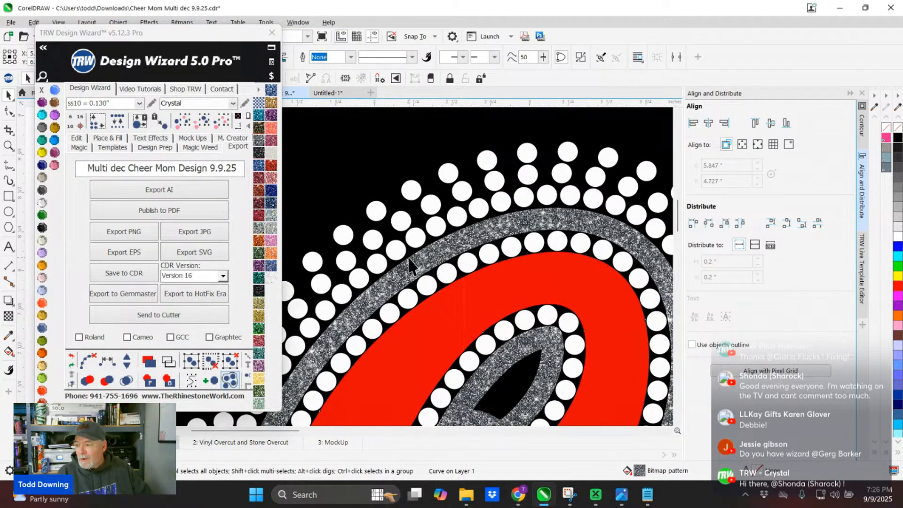
{"action": "scroll", "coordinate": [429, 334], "scroll_direction": "up", "scroll_amount": 2}
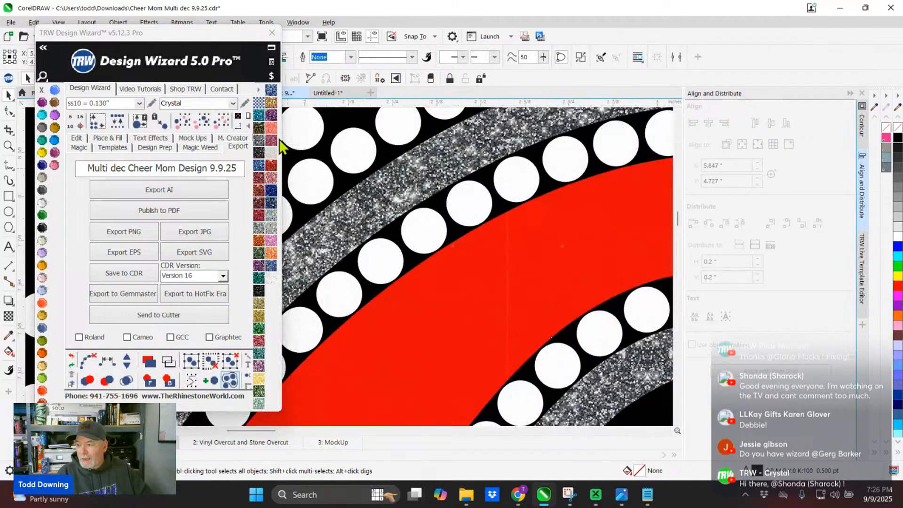
{"action": "left_click", "coordinate": [257, 89]}
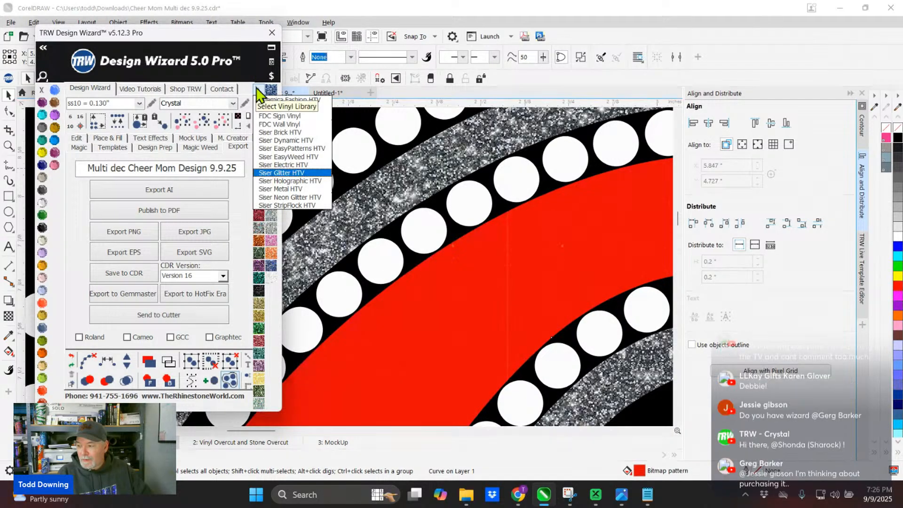
{"action": "left_click", "coordinate": [271, 203]}
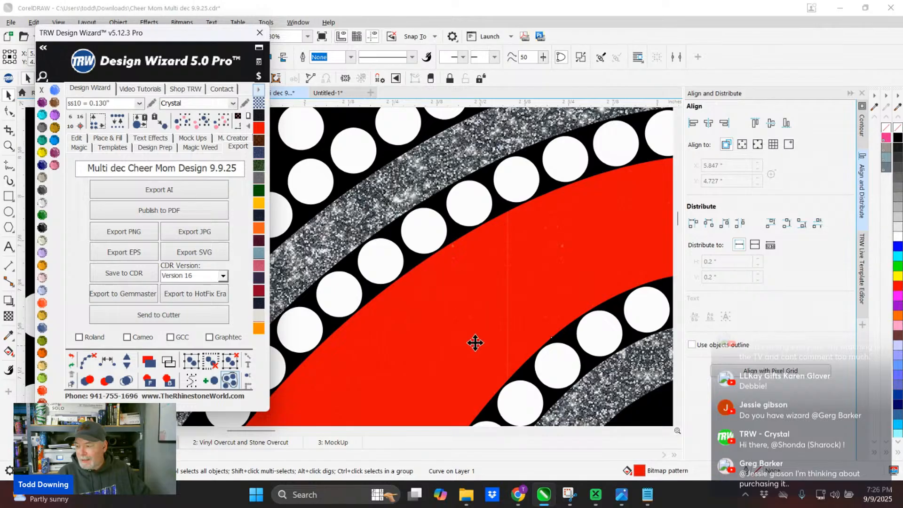
- Fill the red lettering layer with the dark crimson StripFlock vinyl pattern
{"action": "scroll", "coordinate": [427, 317], "scroll_direction": "up", "scroll_amount": 1}
{"action": "scroll", "coordinate": [307, 299], "scroll_direction": "up", "scroll_amount": 2}
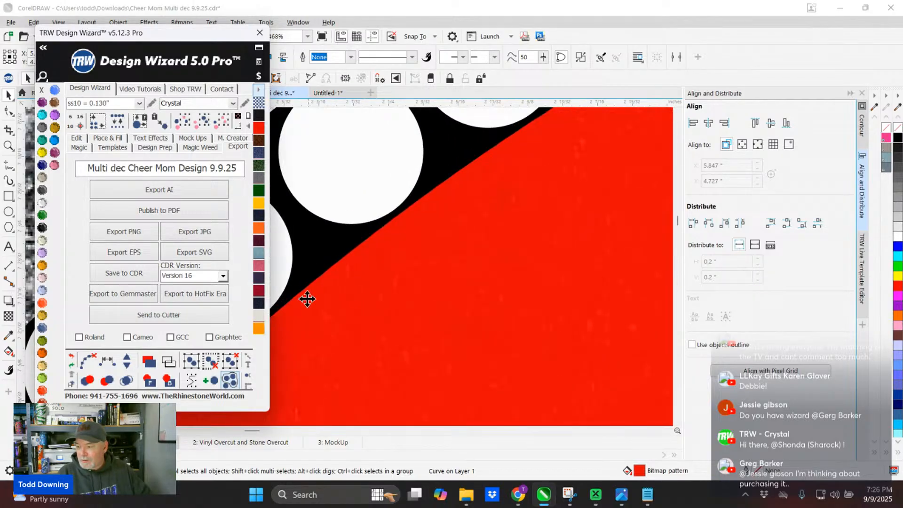
{"action": "left_click", "coordinate": [256, 294]}
- Examine the flocked texture of the dark crimson lettering up close and across the Cheer Mom design
{"action": "scroll", "coordinate": [439, 254], "scroll_direction": "down", "scroll_amount": 2}
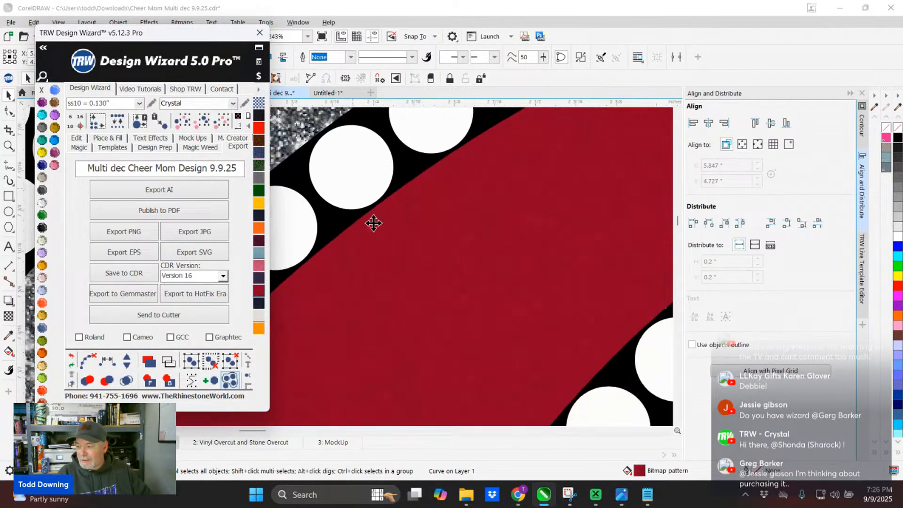
{"action": "scroll", "coordinate": [373, 223], "scroll_direction": "down", "scroll_amount": 2}
{"action": "scroll", "coordinate": [522, 362], "scroll_direction": "up", "scroll_amount": 3}
{"action": "scroll", "coordinate": [447, 285], "scroll_direction": "down", "scroll_amount": 4}
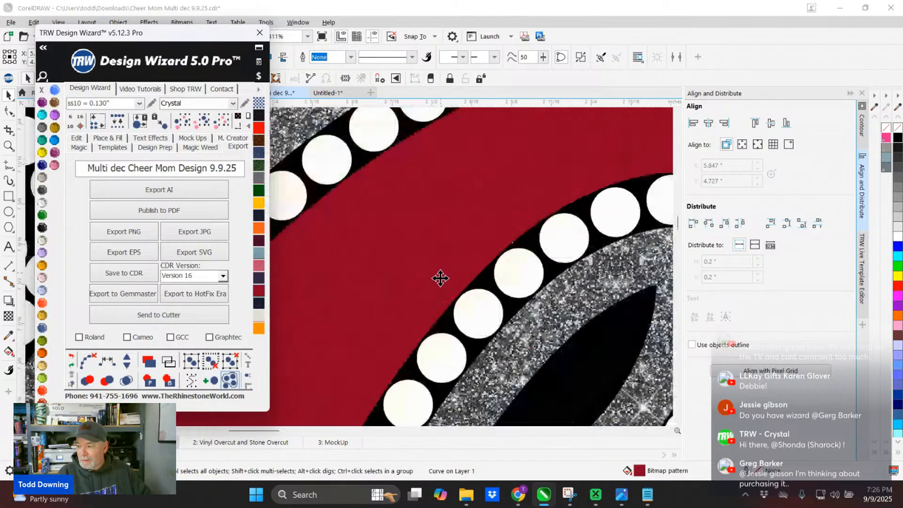
{"action": "scroll", "coordinate": [440, 278], "scroll_direction": "down", "scroll_amount": 2}
{"action": "scroll", "coordinate": [408, 257], "scroll_direction": "up", "scroll_amount": 6}
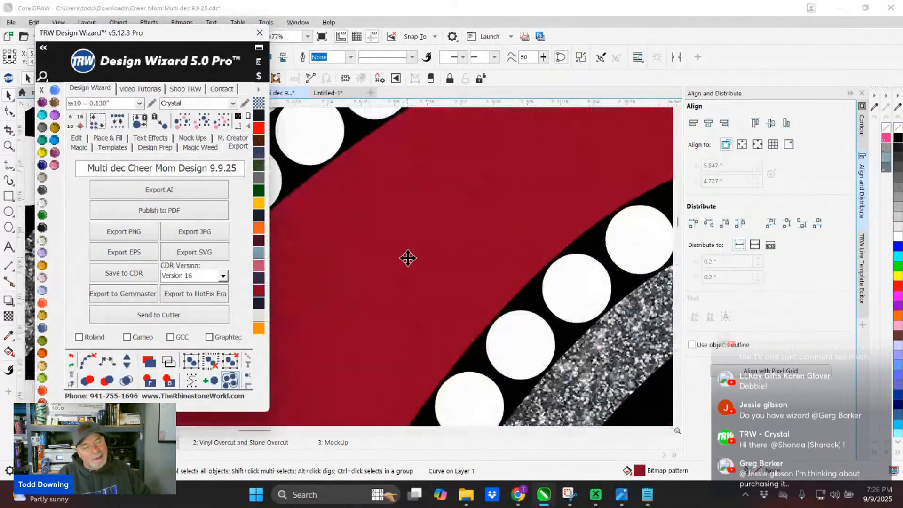
{"action": "scroll", "coordinate": [408, 257], "scroll_direction": "up", "scroll_amount": 2}
{"action": "scroll", "coordinate": [391, 236], "scroll_direction": "down", "scroll_amount": 4}
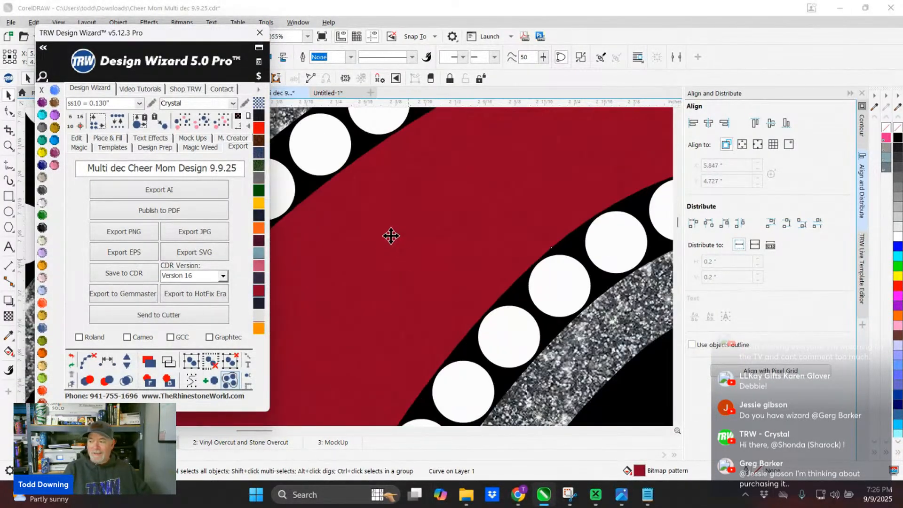
{"action": "scroll", "coordinate": [390, 236], "scroll_direction": "down", "scroll_amount": 6}
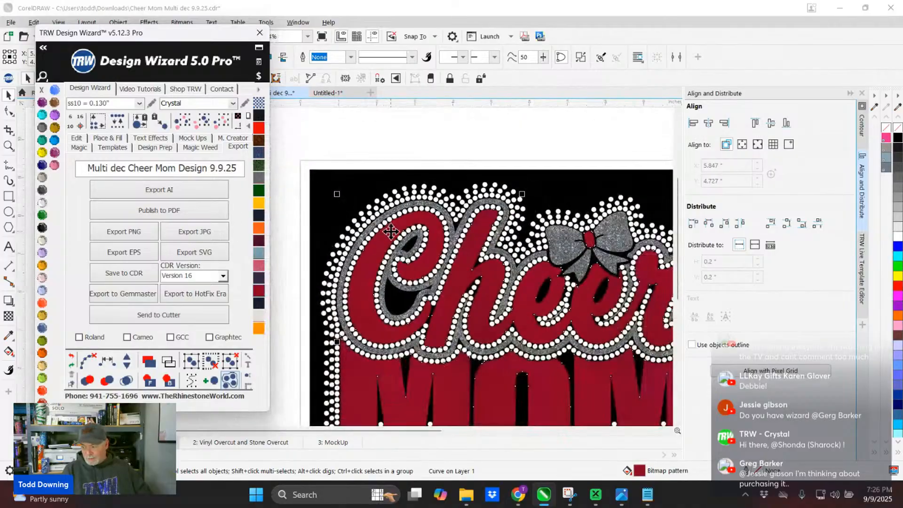
{"action": "scroll", "coordinate": [363, 137], "scroll_direction": "up", "scroll_amount": 3}
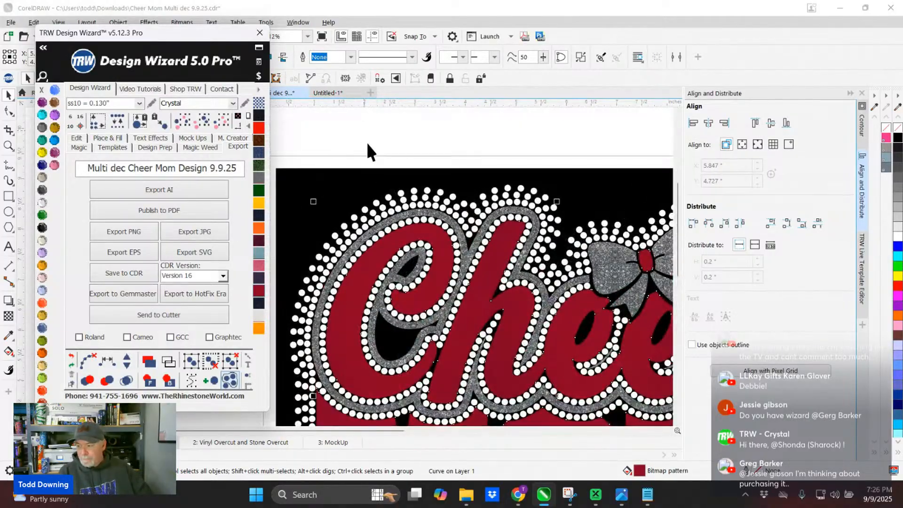
- Select a white rhinestone above the C and try the Medium and X-Large pattern sizes, ending on Medium
{"action": "left_click", "coordinate": [402, 191]}
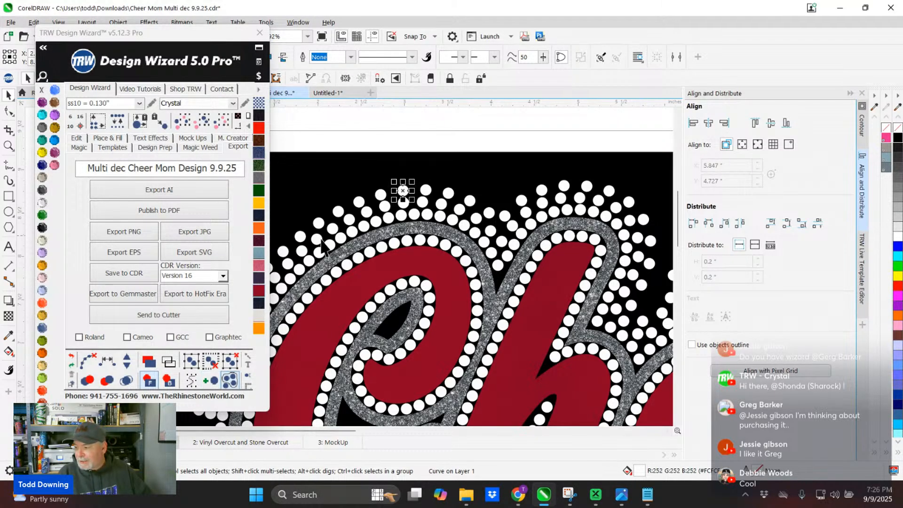
{"action": "scroll", "coordinate": [329, 263], "scroll_direction": "up", "scroll_amount": 2}
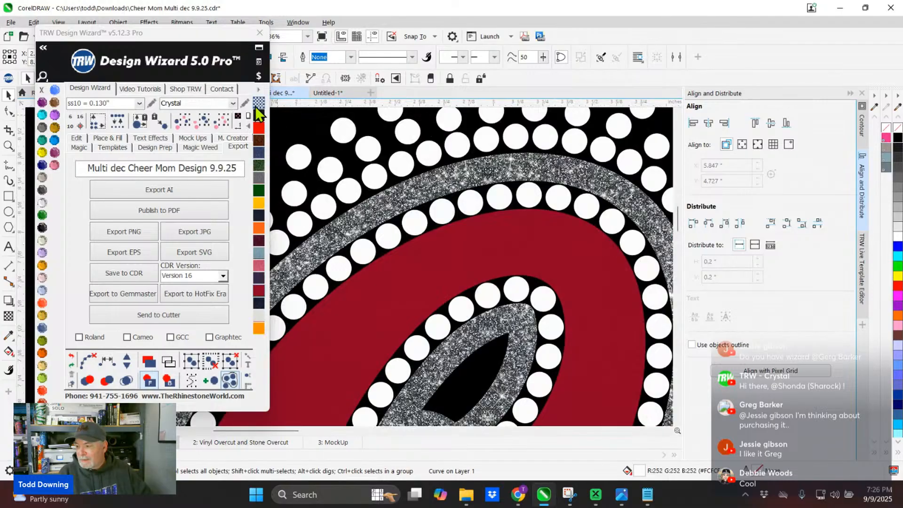
{"action": "left_click", "coordinate": [257, 102]}
{"action": "left_click", "coordinate": [264, 119]}
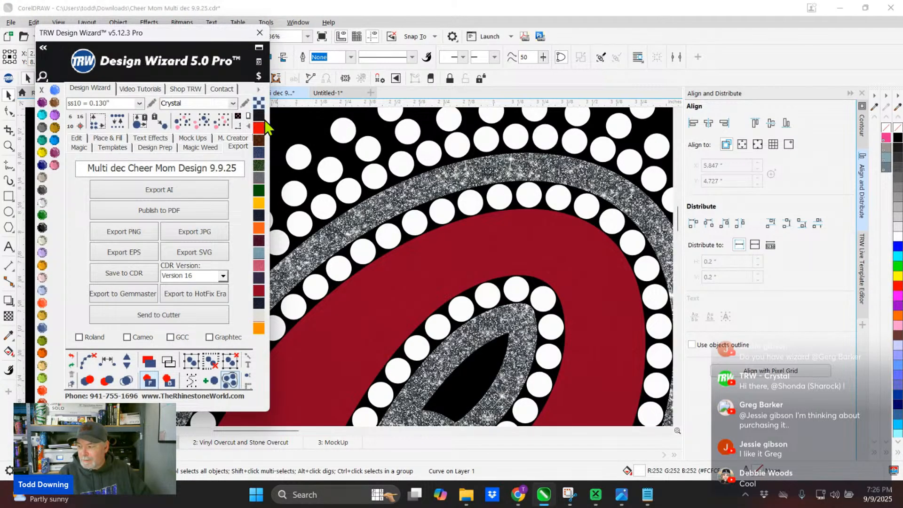
{"action": "scroll", "coordinate": [369, 357], "scroll_direction": "up", "scroll_amount": 4}
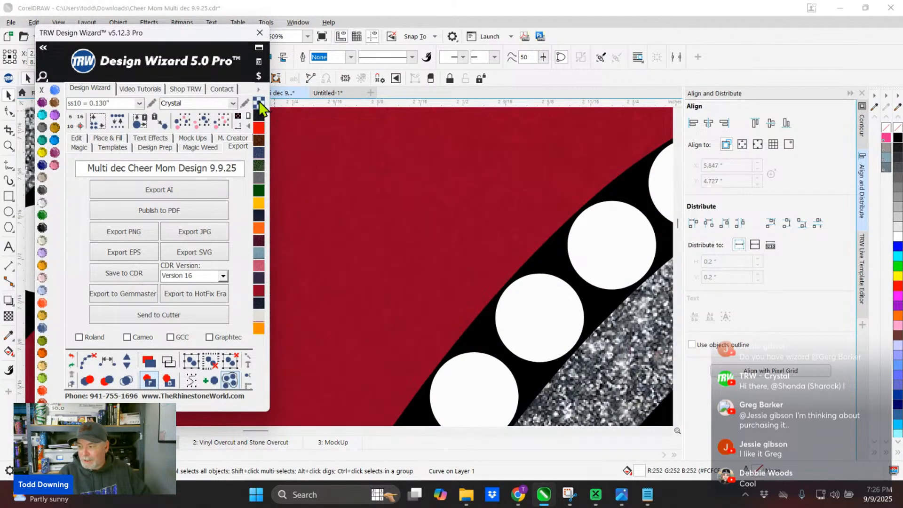
{"action": "left_click", "coordinate": [258, 102]}
{"action": "left_click", "coordinate": [269, 137]}
{"action": "scroll", "coordinate": [397, 247], "scroll_direction": "down", "scroll_amount": 2}
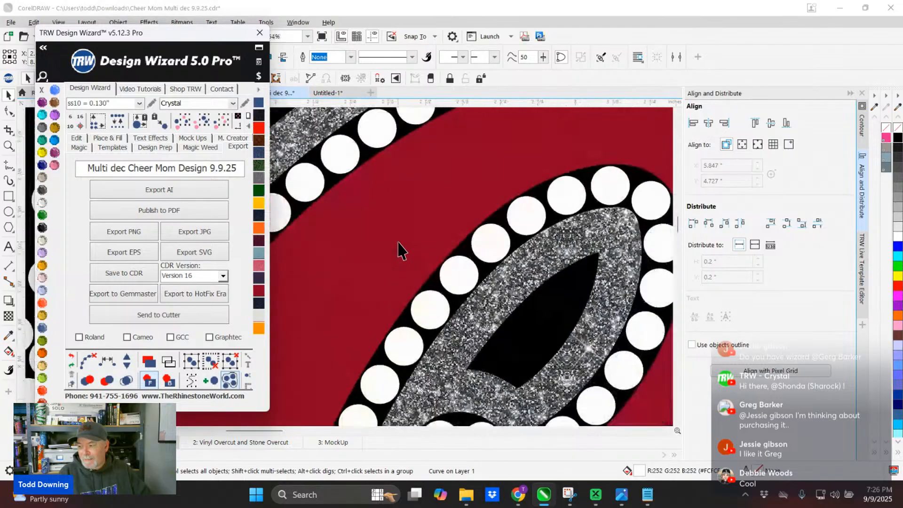
{"action": "left_click", "coordinate": [259, 103]}
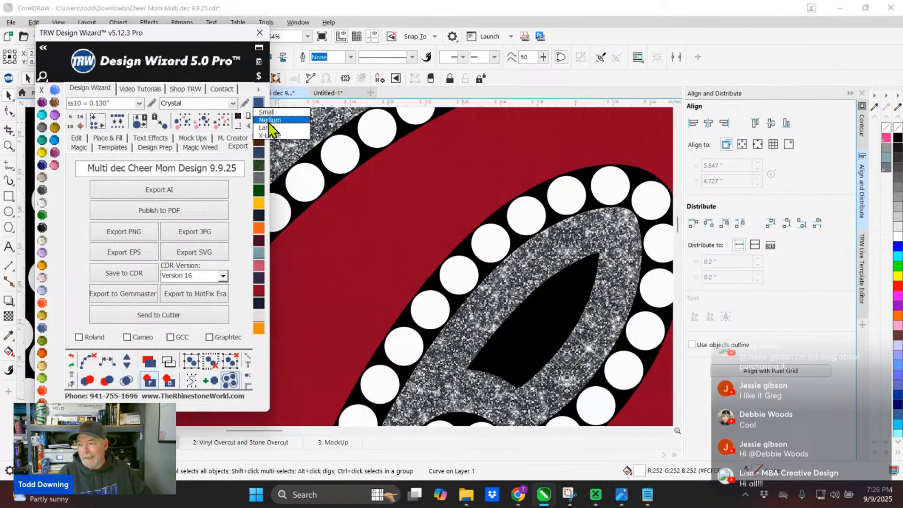
{"action": "left_click", "coordinate": [265, 124]}
- Switch the vinyl library to Siser Neon Glitter HTV and fill the dark crimson lettering with the purple glitter pattern
{"action": "left_click", "coordinate": [258, 90]}
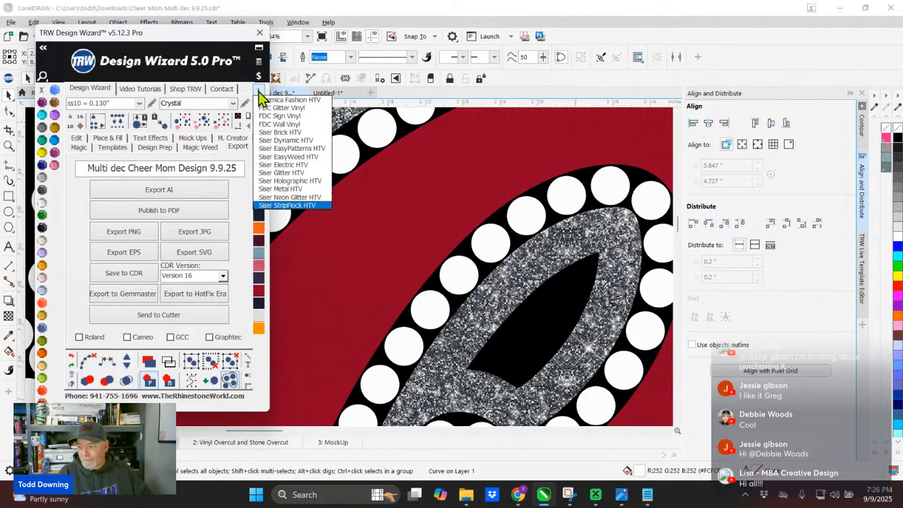
{"action": "left_click", "coordinate": [277, 196]}
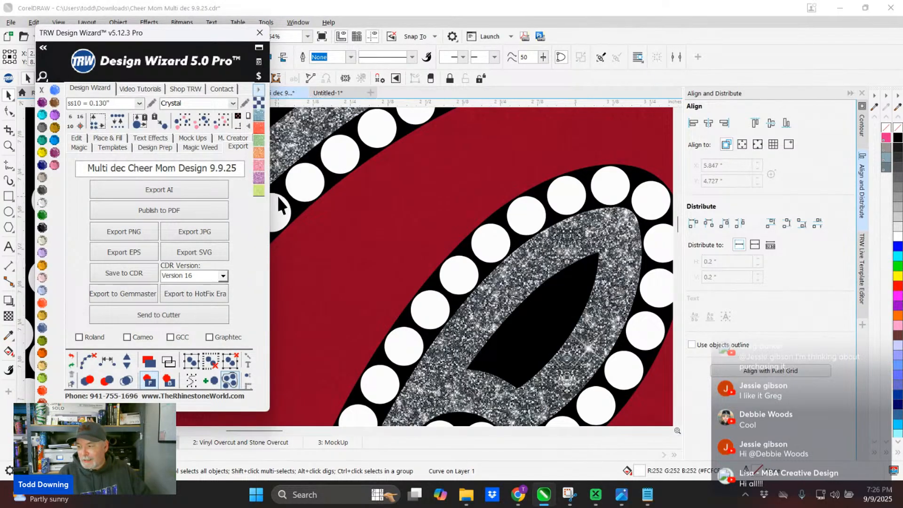
{"action": "left_click", "coordinate": [342, 235]}
{"action": "left_click", "coordinate": [258, 178]}
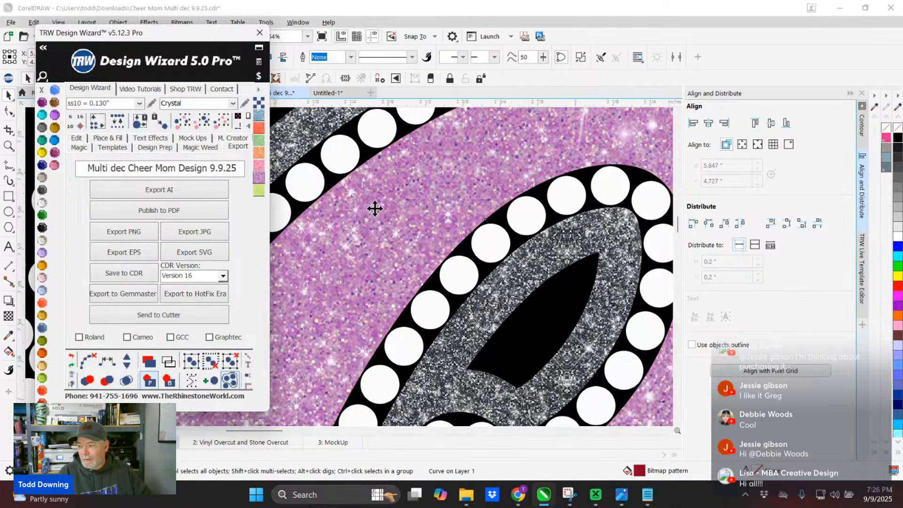
{"action": "scroll", "coordinate": [375, 208], "scroll_direction": "down", "scroll_amount": 2}
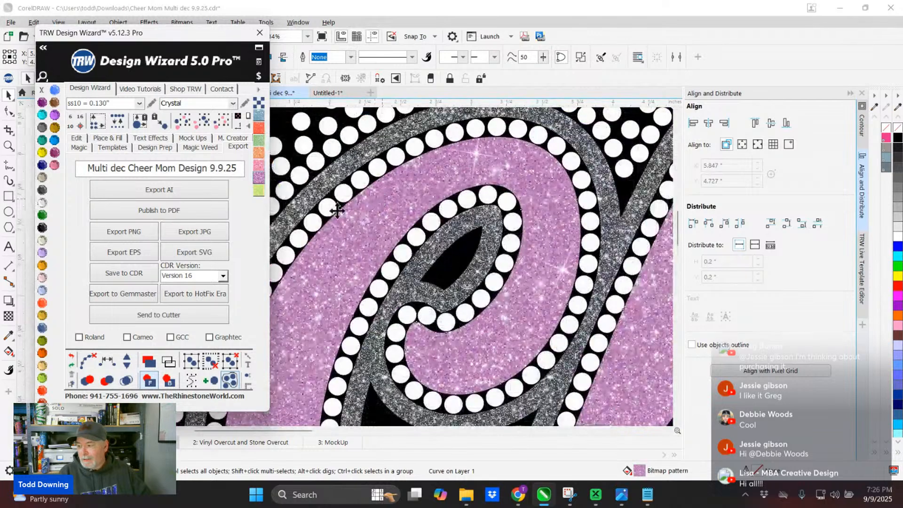
- Try the purple glitter lettering at Small pattern size, then set its pattern size to X-Large
{"action": "left_click", "coordinate": [259, 102]}
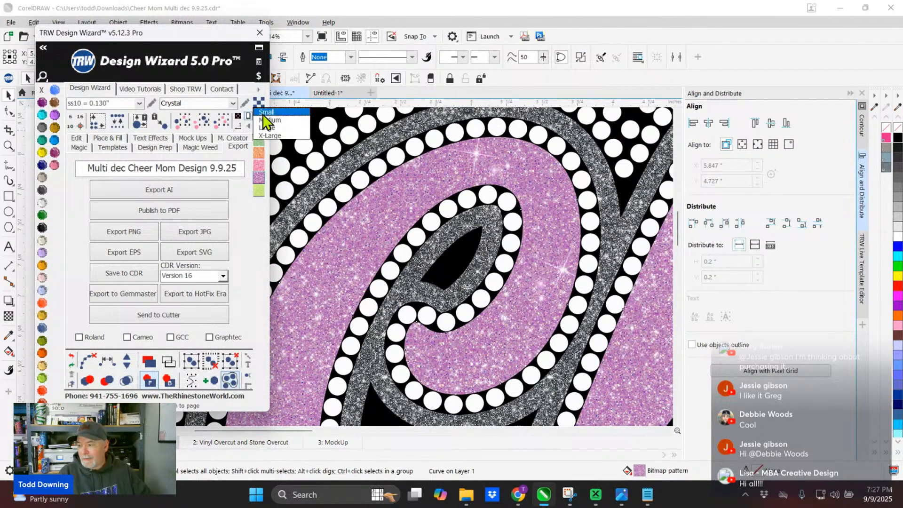
{"action": "left_click", "coordinate": [263, 114]}
{"action": "left_click", "coordinate": [258, 108]}
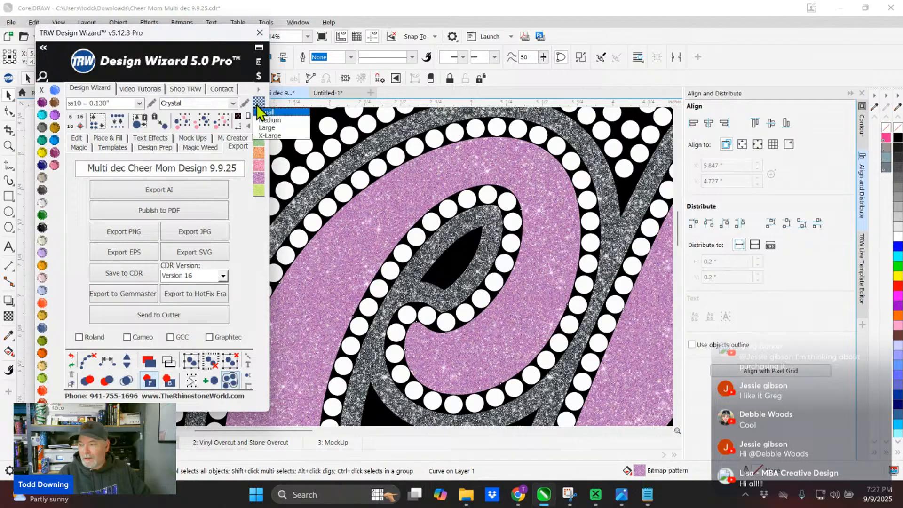
{"action": "left_click", "coordinate": [263, 135]}
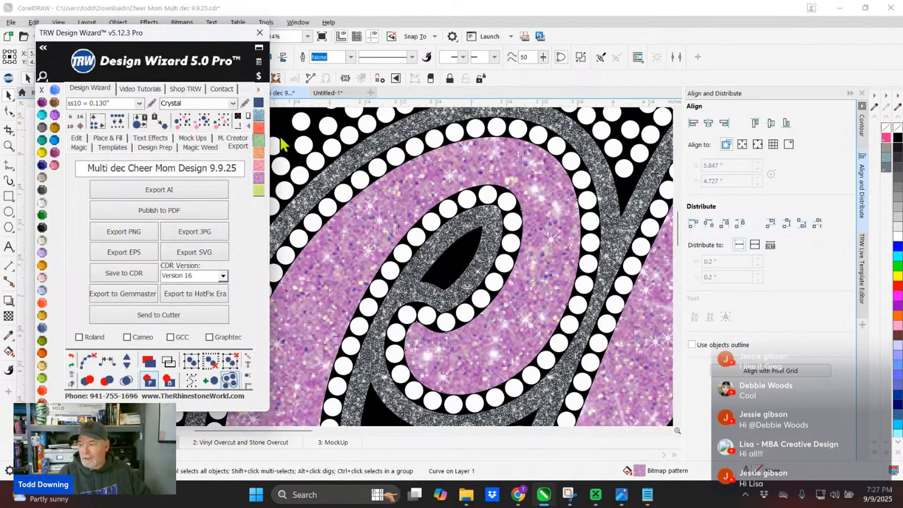
{"action": "scroll", "coordinate": [438, 282], "scroll_direction": "down", "scroll_amount": 5}
{"action": "scroll", "coordinate": [438, 282], "scroll_direction": "down", "scroll_amount": 1}
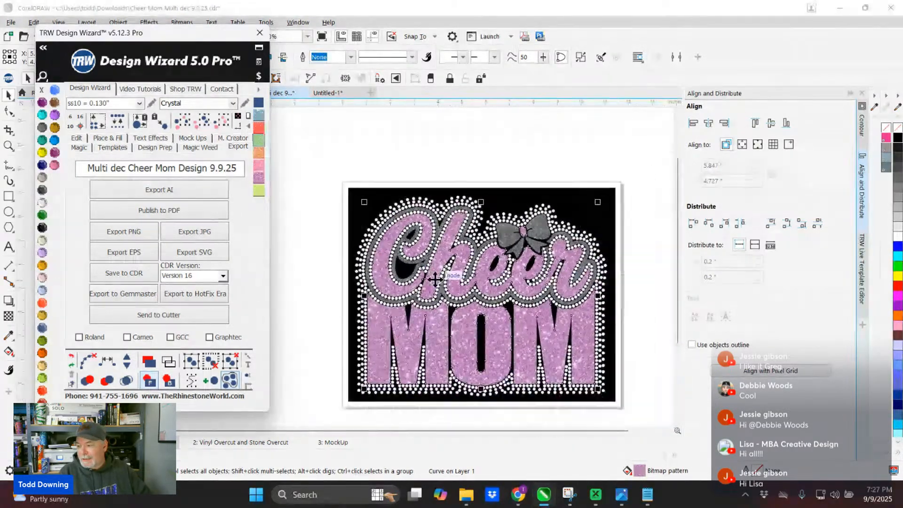
{"action": "scroll", "coordinate": [346, 235], "scroll_direction": "up", "scroll_amount": 4}
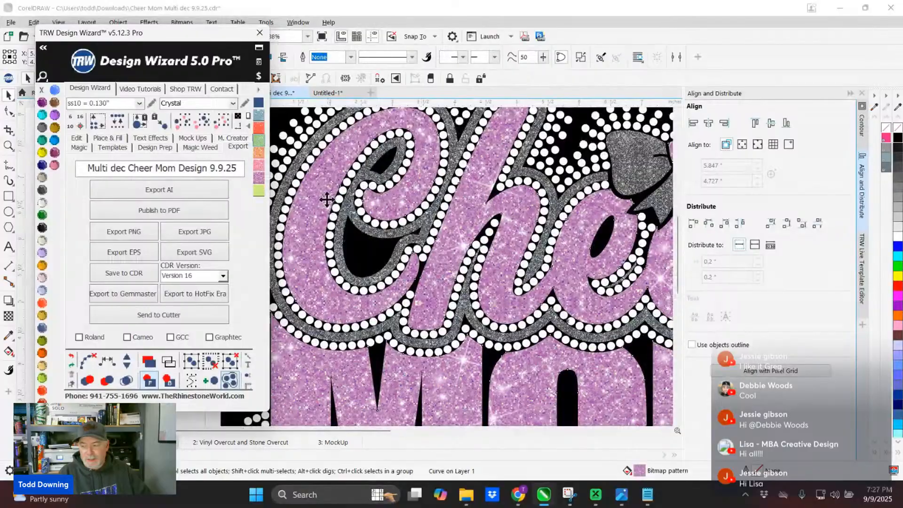
{"action": "scroll", "coordinate": [329, 200], "scroll_direction": "down", "scroll_amount": 3}
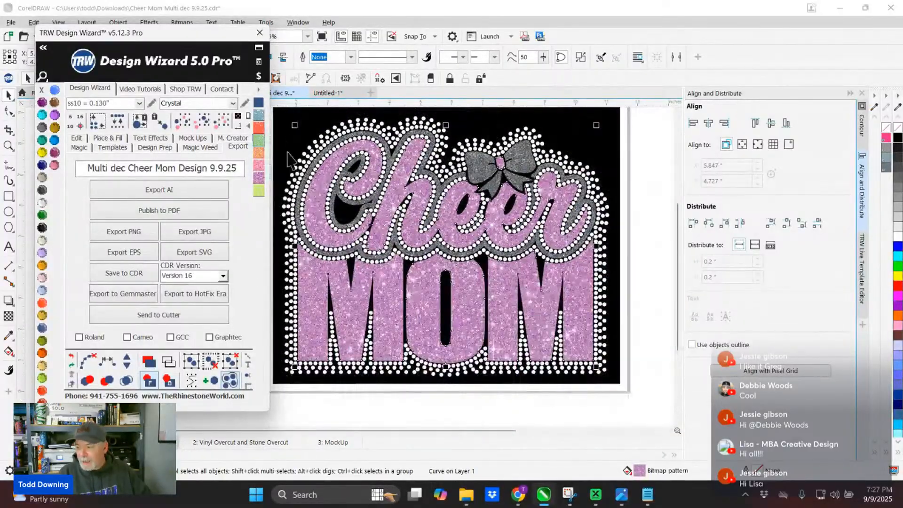
- Select the grey glitter outline and fill it with the black glitter pattern from the Siser Glitter HTV library
{"action": "scroll", "coordinate": [294, 167], "scroll_direction": "up", "scroll_amount": 3}
{"action": "scroll", "coordinate": [337, 193], "scroll_direction": "up", "scroll_amount": 2}
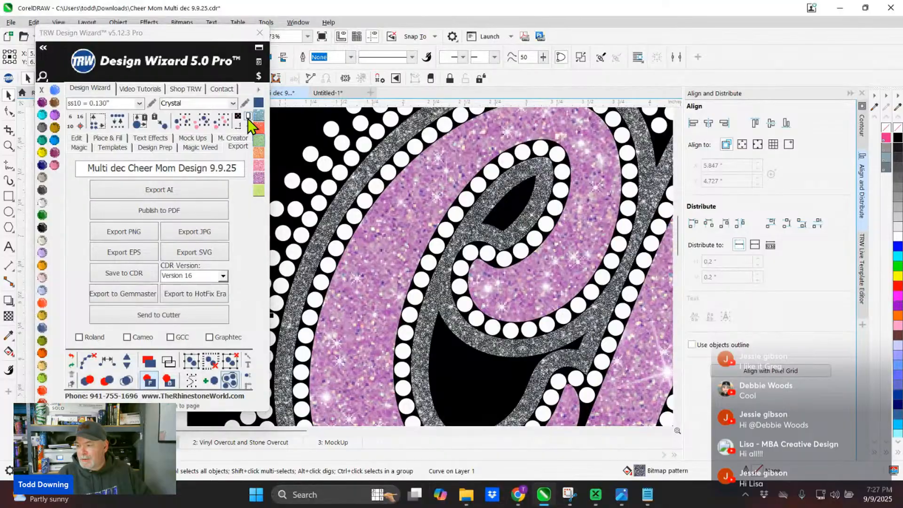
{"action": "left_click", "coordinate": [258, 89]}
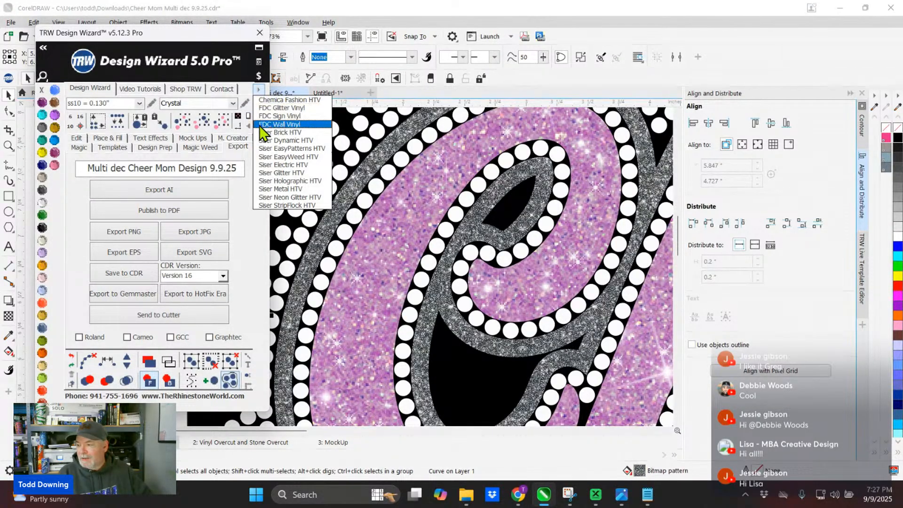
{"action": "left_click", "coordinate": [269, 172]}
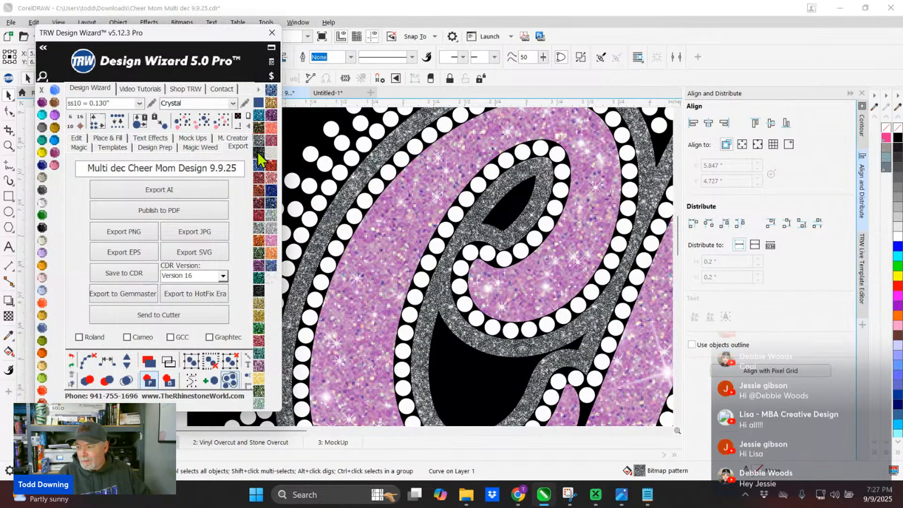
{"action": "left_click", "coordinate": [259, 154]}
{"action": "scroll", "coordinate": [551, 247], "scroll_direction": "down", "scroll_amount": 2}
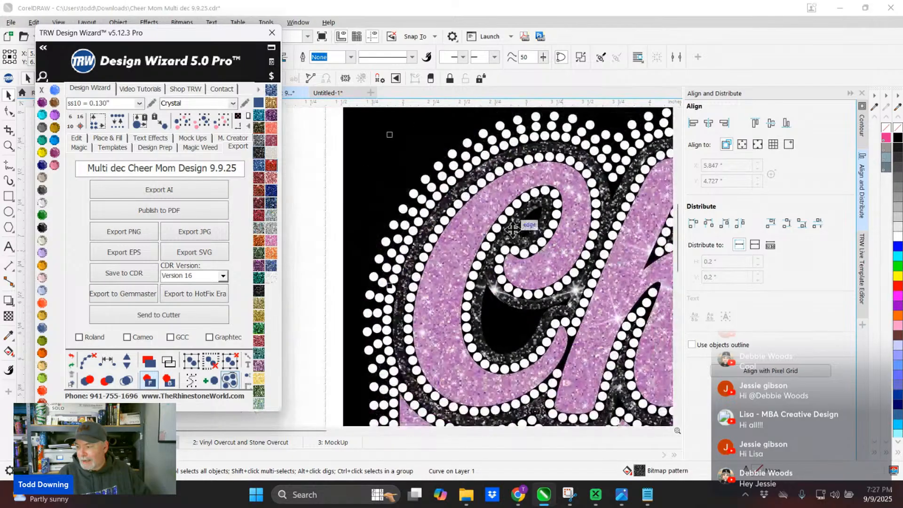
- Unlock the black background rectangle and fill it with bright green
{"action": "left_click", "coordinate": [361, 129]}
{"action": "right_click", "coordinate": [359, 128]}
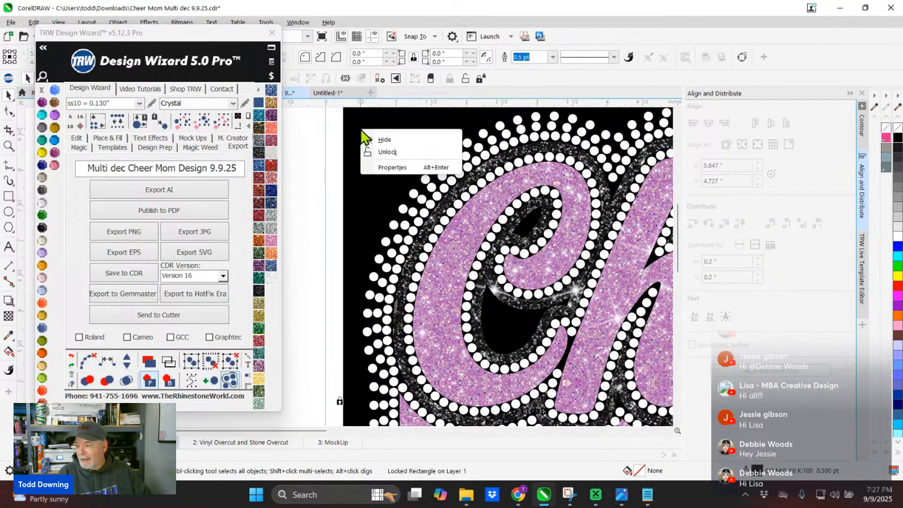
{"action": "left_click", "coordinate": [371, 150]}
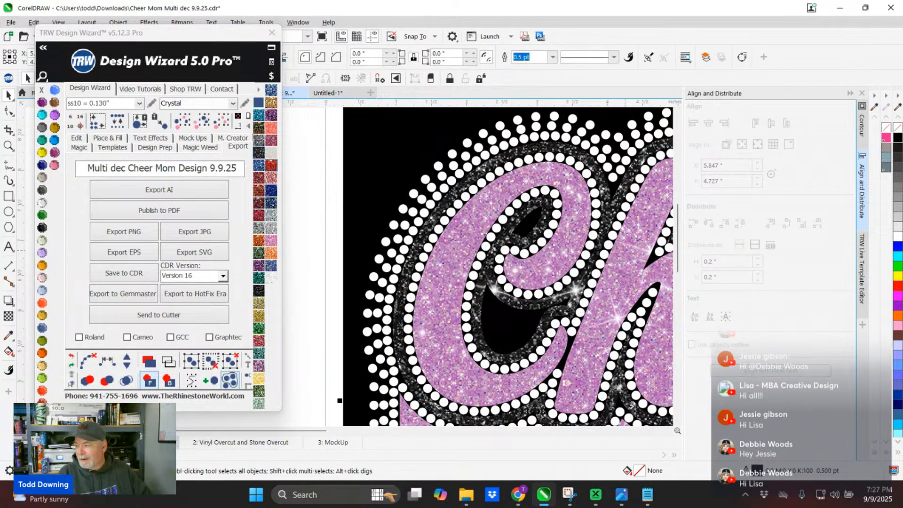
{"action": "left_click", "coordinate": [898, 267]}
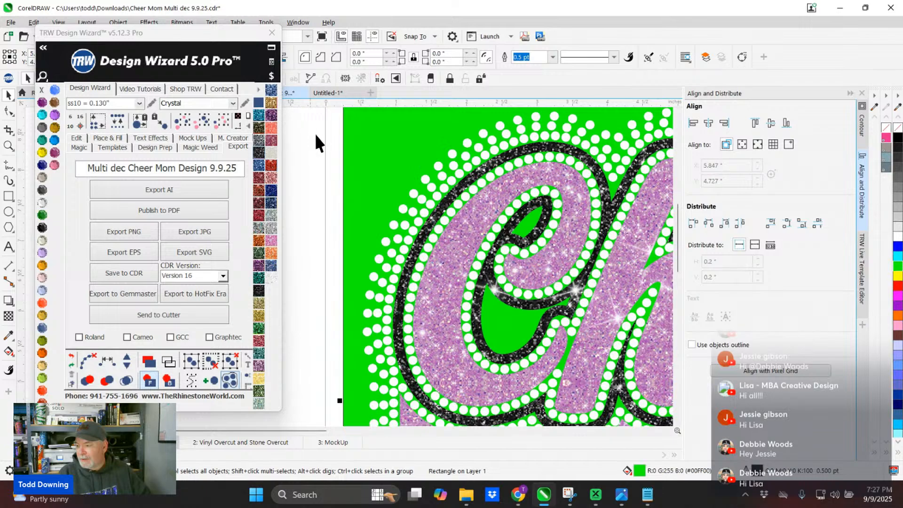
{"action": "left_click", "coordinate": [320, 139]}
- Nudge one outer rhinestone beside the C slightly left and extend the selection to all matching rhinestones in the design
{"action": "scroll", "coordinate": [437, 177], "scroll_direction": "up", "scroll_amount": 2}
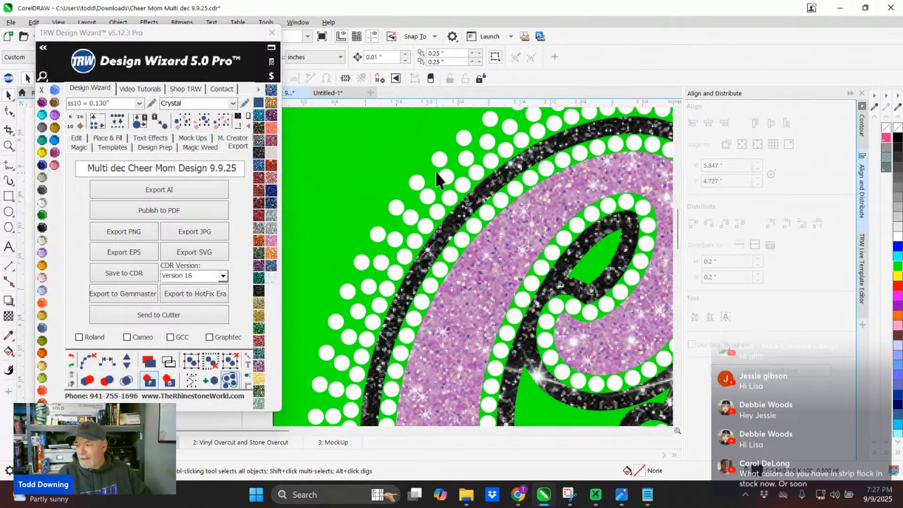
{"action": "left_click", "coordinate": [437, 160]}
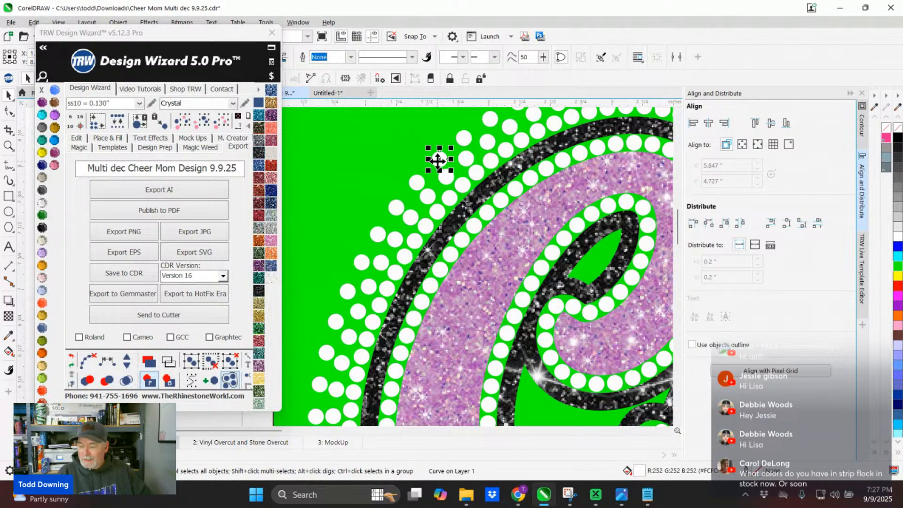
{"action": "scroll", "coordinate": [437, 161], "scroll_direction": "up", "scroll_amount": 2}
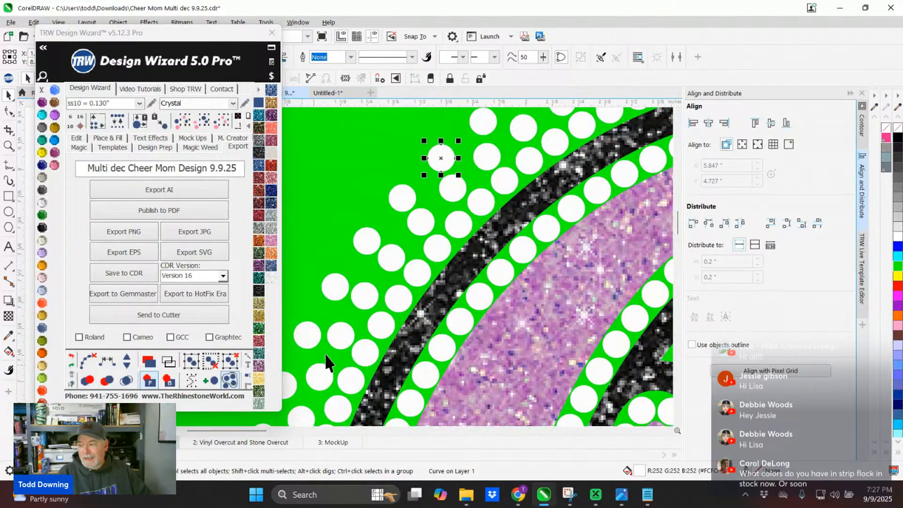
{"action": "scroll", "coordinate": [496, 146], "scroll_direction": "down", "scroll_amount": 2}
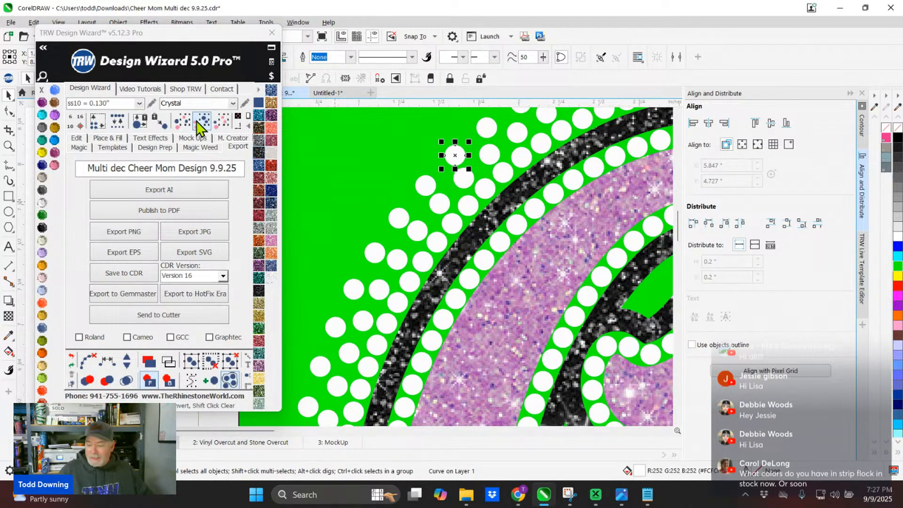
{"action": "key", "text": "Left"}
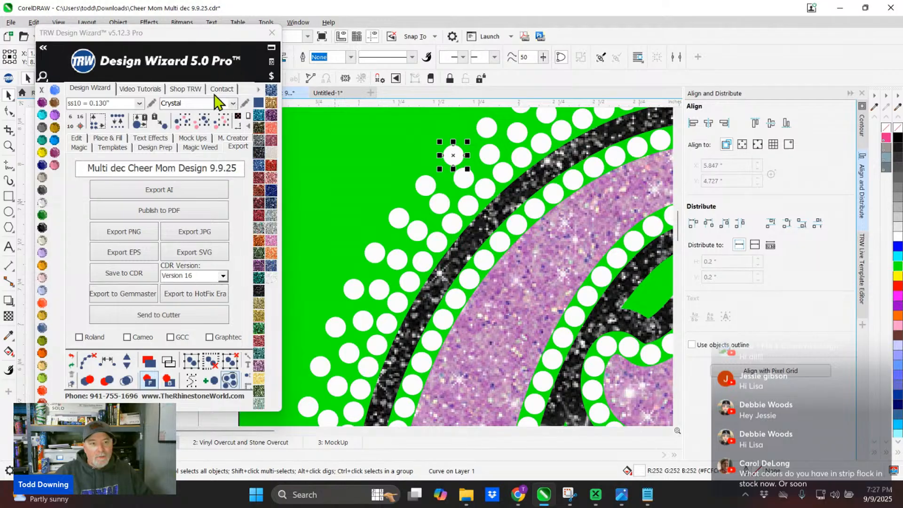
{"action": "left_click", "coordinate": [204, 125]}
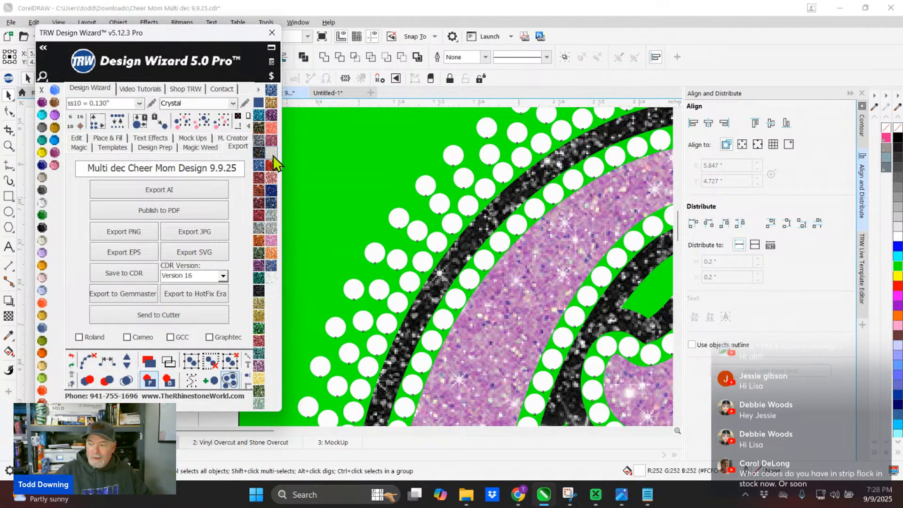
- Fill all the selected rhinestones with the silver glitter pattern and set its pattern size to Small
{"action": "left_click", "coordinate": [272, 217]}
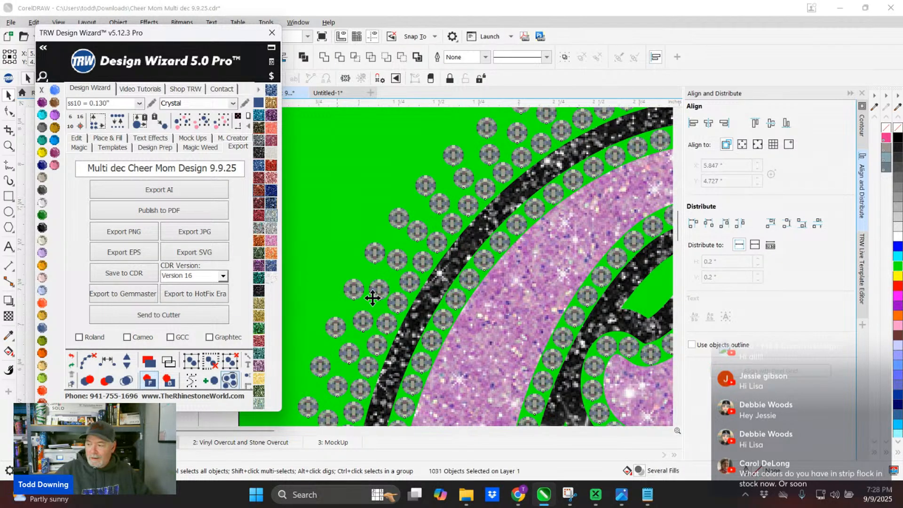
{"action": "scroll", "coordinate": [372, 297], "scroll_direction": "up", "scroll_amount": 4}
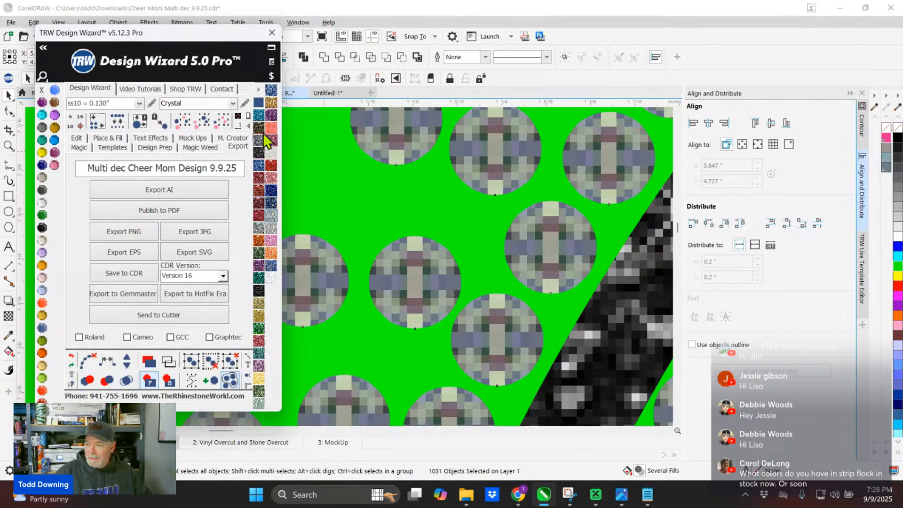
{"action": "right_click", "coordinate": [261, 99]}
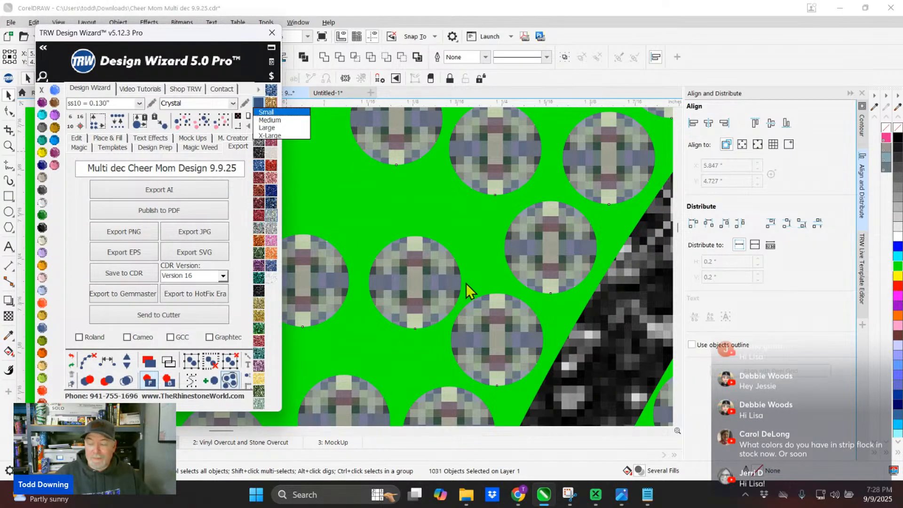
{"action": "scroll", "coordinate": [303, 138], "scroll_direction": "down", "scroll_amount": 5}
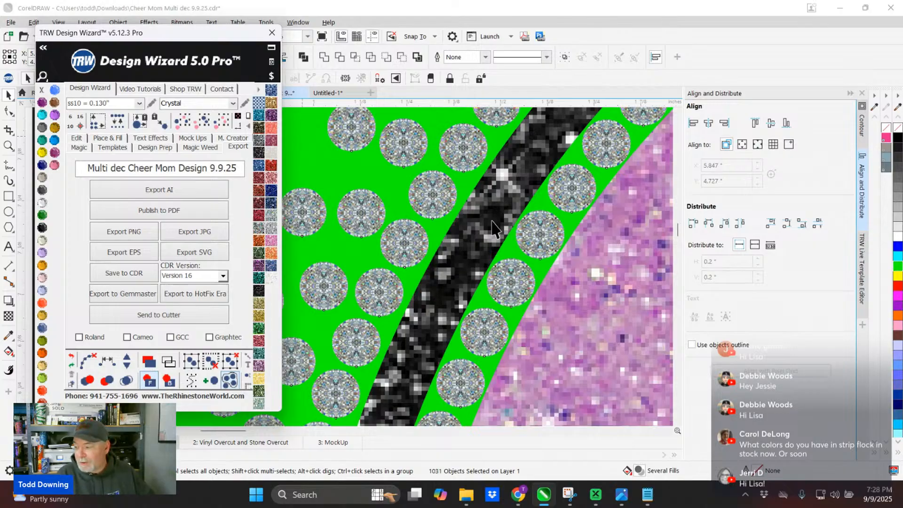
{"action": "scroll", "coordinate": [412, 234], "scroll_direction": "up", "scroll_amount": 4}
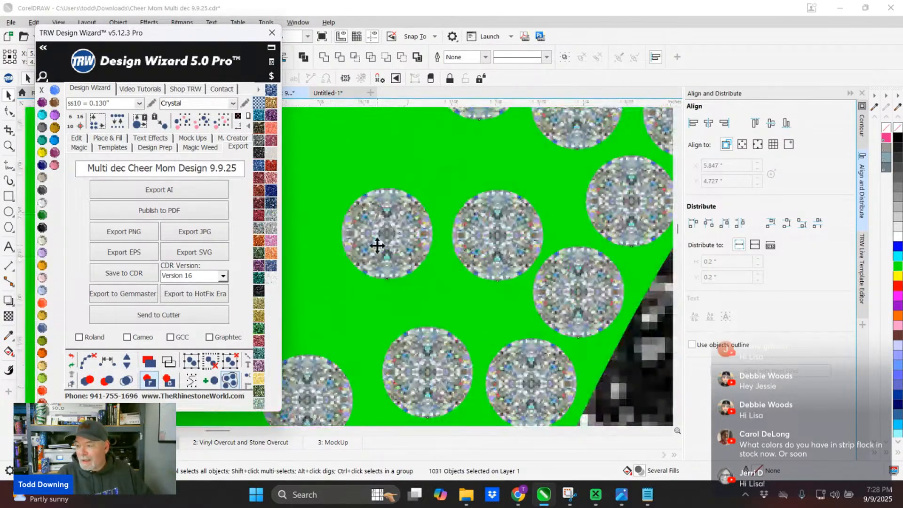
{"action": "scroll", "coordinate": [381, 233], "scroll_direction": "down", "scroll_amount": 4}
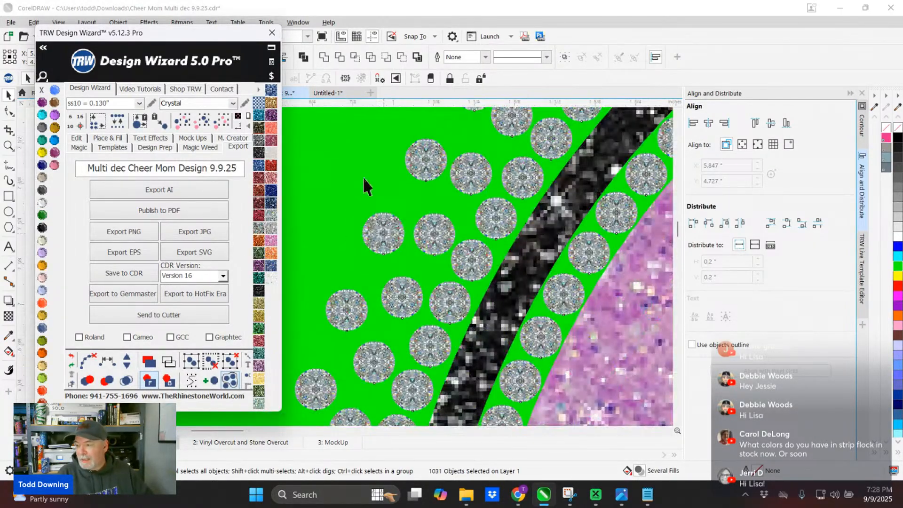
- Examine the silver glitter rhinestones up close around the C and the bow, and across the whole Cheer Mom design
{"action": "scroll", "coordinate": [403, 194], "scroll_direction": "up", "scroll_amount": 2}
{"action": "scroll", "coordinate": [409, 193], "scroll_direction": "down", "scroll_amount": 5}
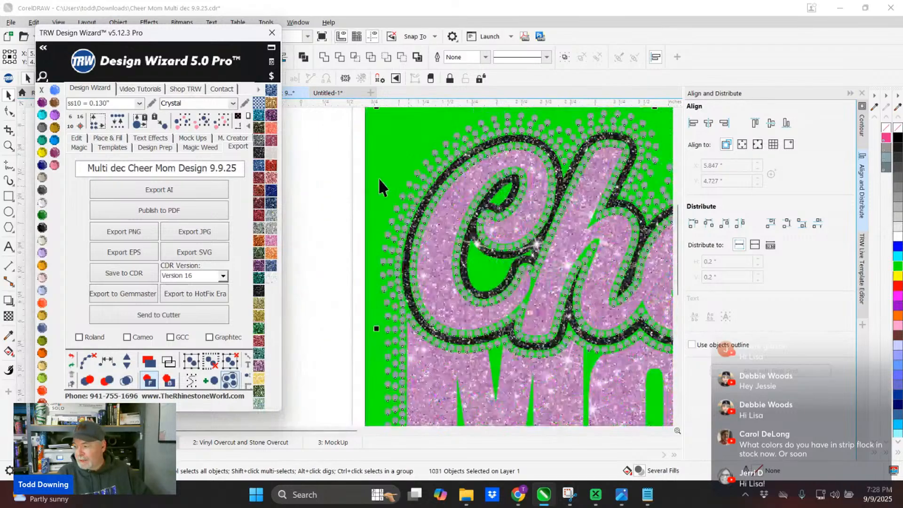
{"action": "left_click_drag", "start_coordinate": [511, 239], "coordinate": [384, 210]}
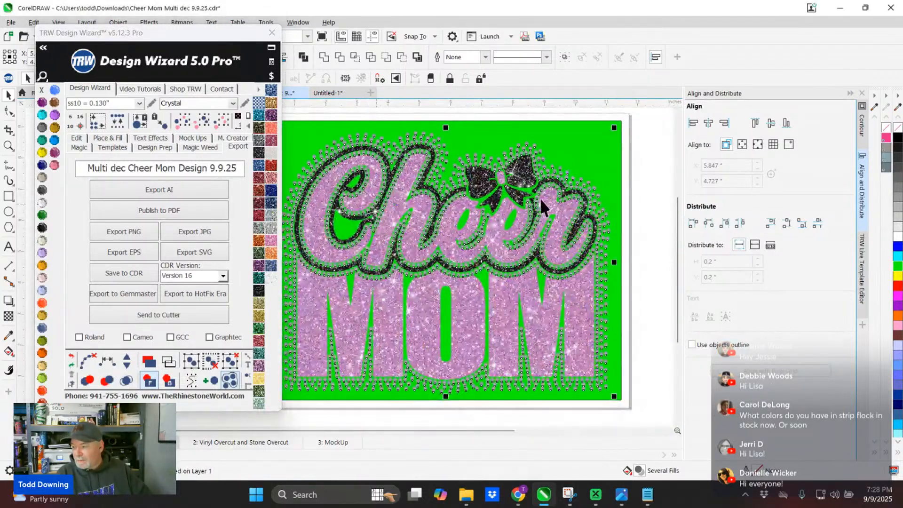
{"action": "scroll", "coordinate": [490, 174], "scroll_direction": "up", "scroll_amount": 2}
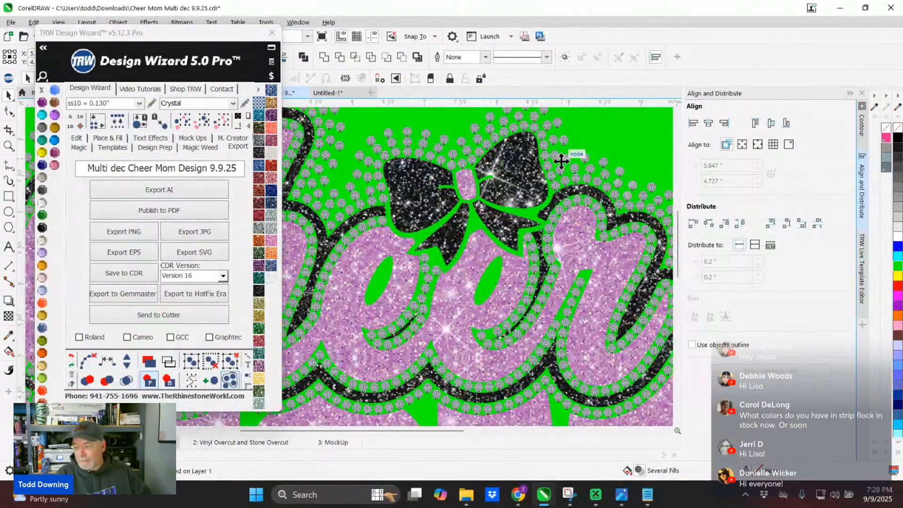
{"action": "scroll", "coordinate": [570, 180], "scroll_direction": "down", "scroll_amount": 3}
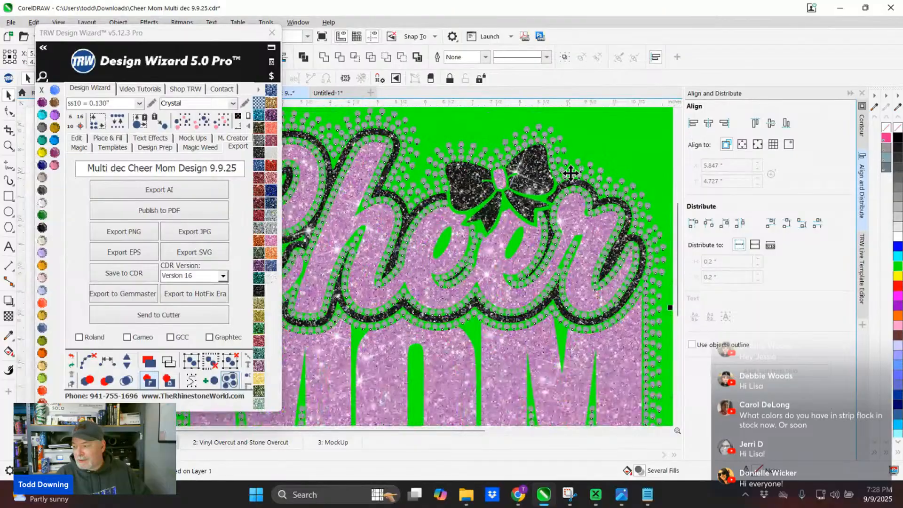
{"action": "scroll", "coordinate": [531, 207], "scroll_direction": "down", "scroll_amount": 1}
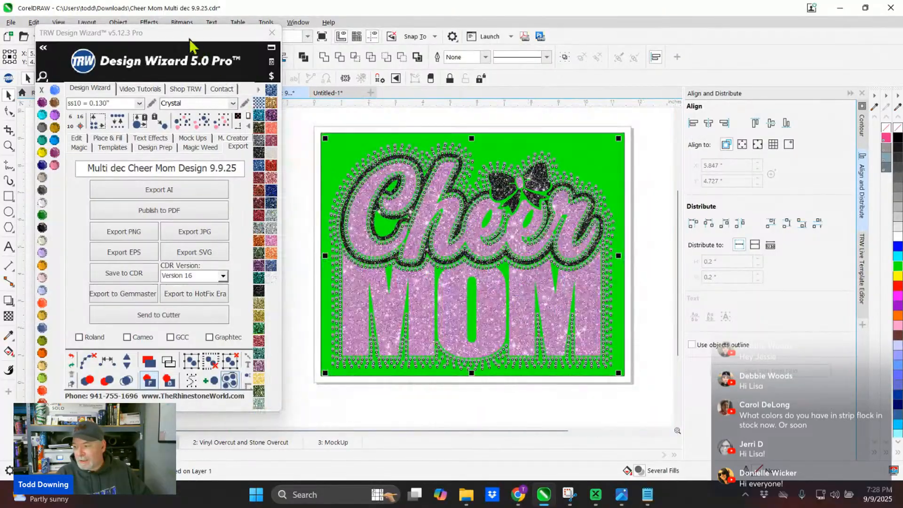
{"action": "left_click_drag", "start_coordinate": [189, 35], "coordinate": [107, 51]}
{"action": "scroll", "coordinate": [394, 149], "scroll_direction": "up", "scroll_amount": 1}
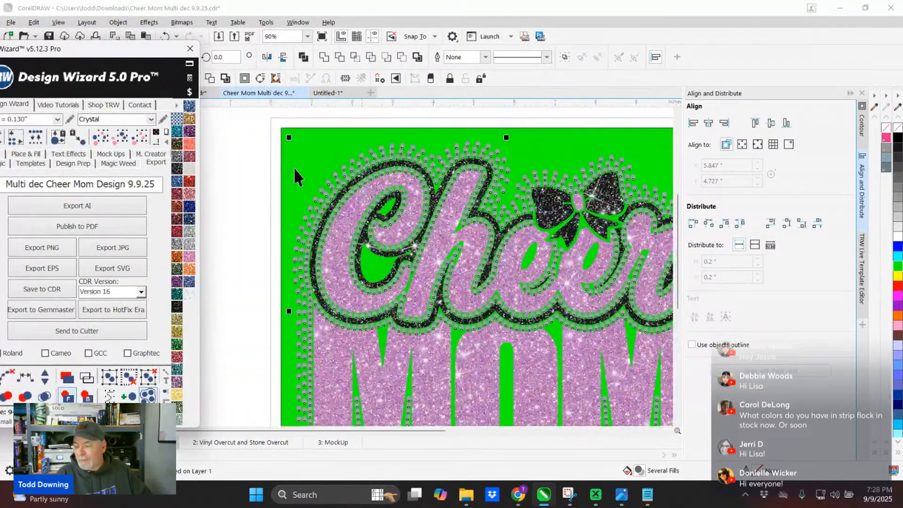
- Select all the matching rhinestones in the design and fill them with near-white (R252 G252 B252)
{"action": "left_click", "coordinate": [239, 154]}
{"action": "scroll", "coordinate": [370, 182], "scroll_direction": "up", "scroll_amount": 2}
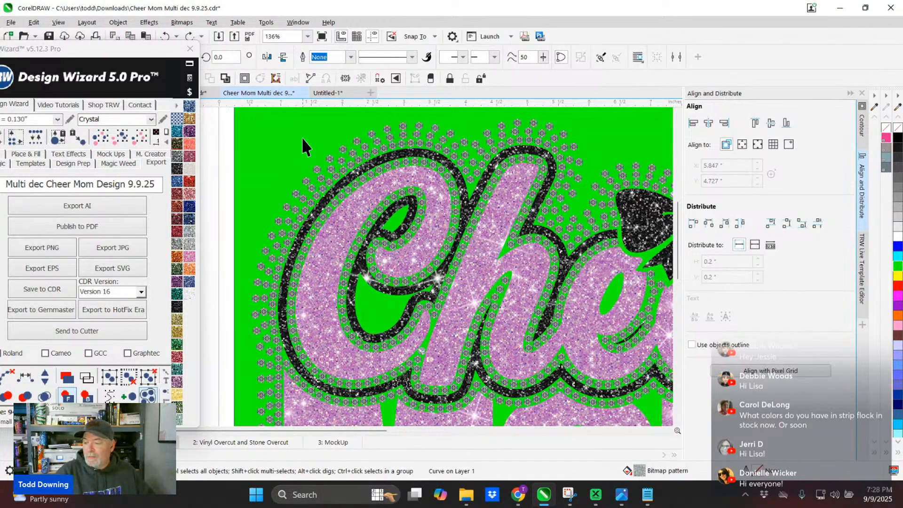
{"action": "scroll", "coordinate": [375, 227], "scroll_direction": "down", "scroll_amount": 6}
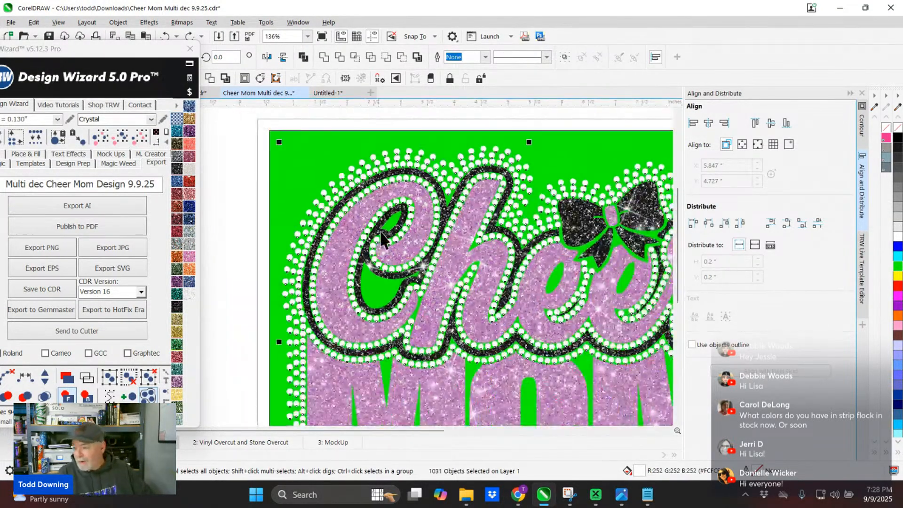
- Select the entire Cheer Mom design together with its green background and group all the objects
{"action": "left_click_drag", "start_coordinate": [299, 163], "coordinate": [511, 312]}
{"action": "left_click_drag", "start_coordinate": [586, 368], "coordinate": [586, 371]}
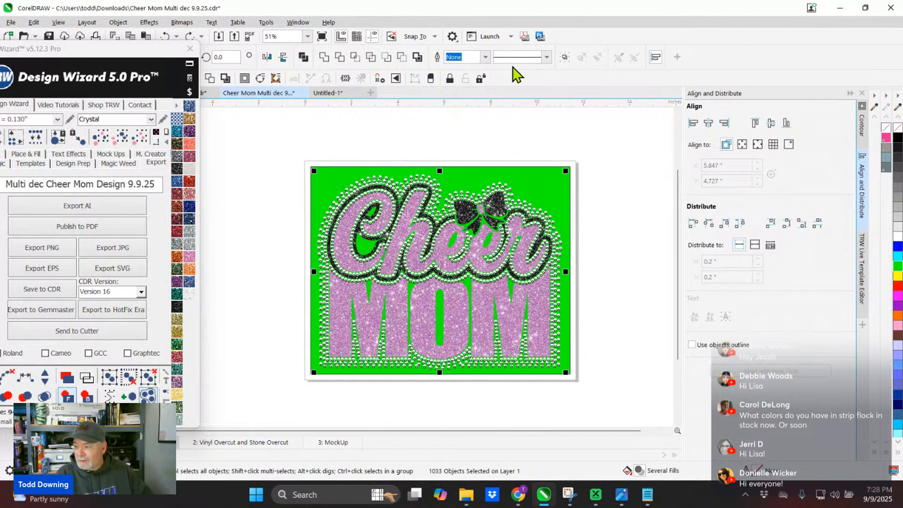
{"action": "left_click", "coordinate": [565, 56]}
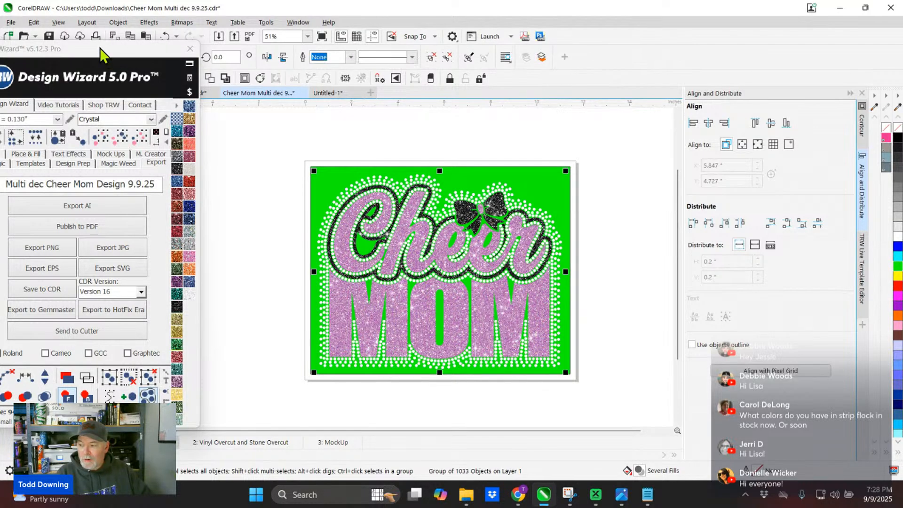
- Generate a Womens Burn-Out Shirt Front mockup of the grouped design with Simulate Stones enabled
{"action": "left_click_drag", "start_coordinate": [100, 48], "coordinate": [336, 51]}
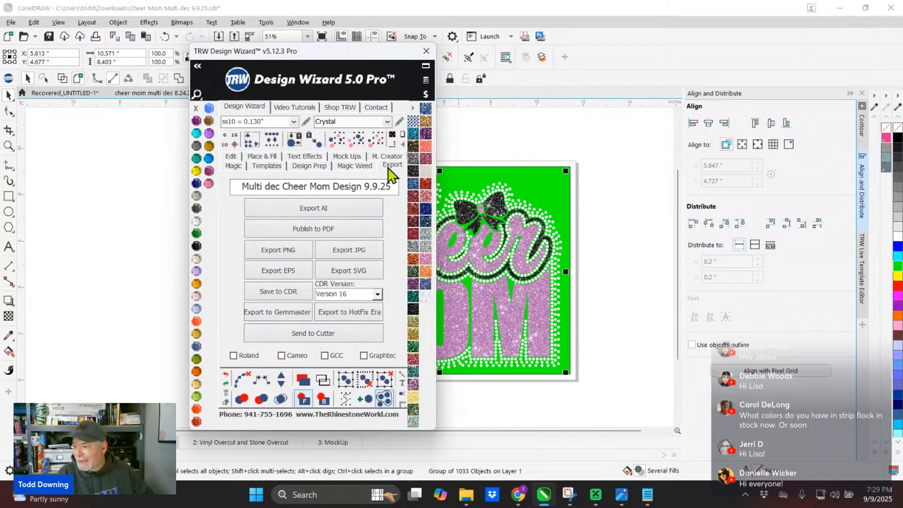
{"action": "left_click", "coordinate": [349, 156]}
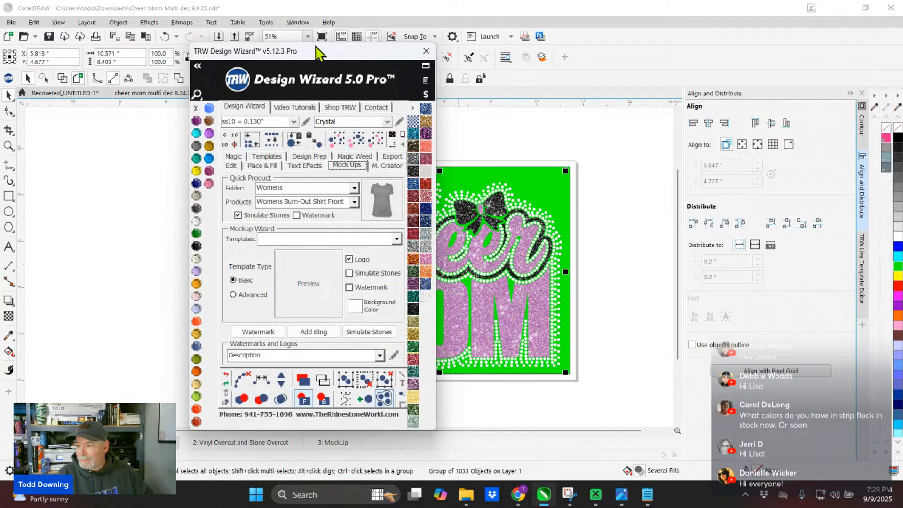
{"action": "left_click_drag", "start_coordinate": [312, 49], "coordinate": [146, 52]}
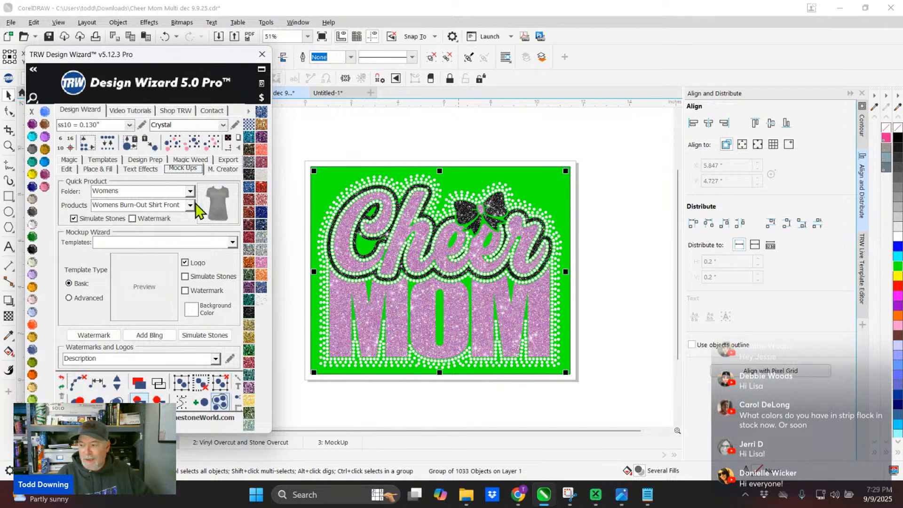
{"action": "left_click", "coordinate": [220, 204]}
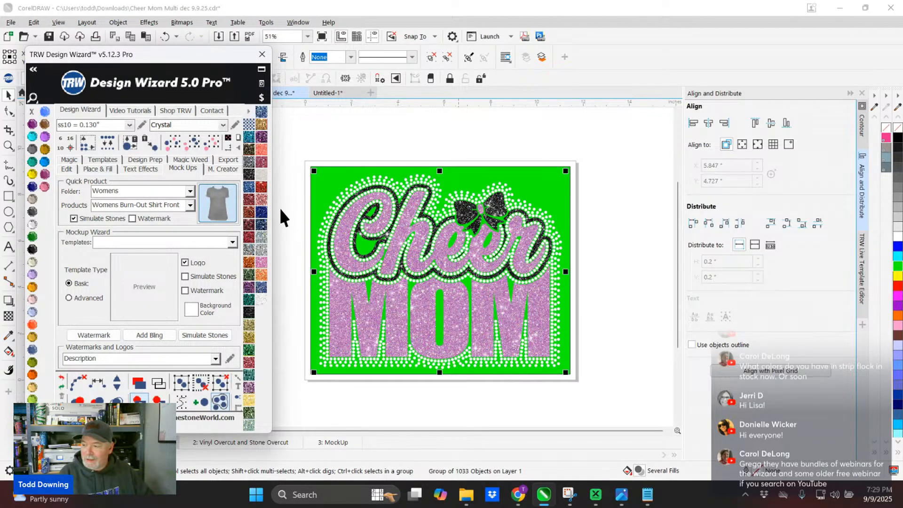
{"action": "left_click", "coordinate": [229, 219]}
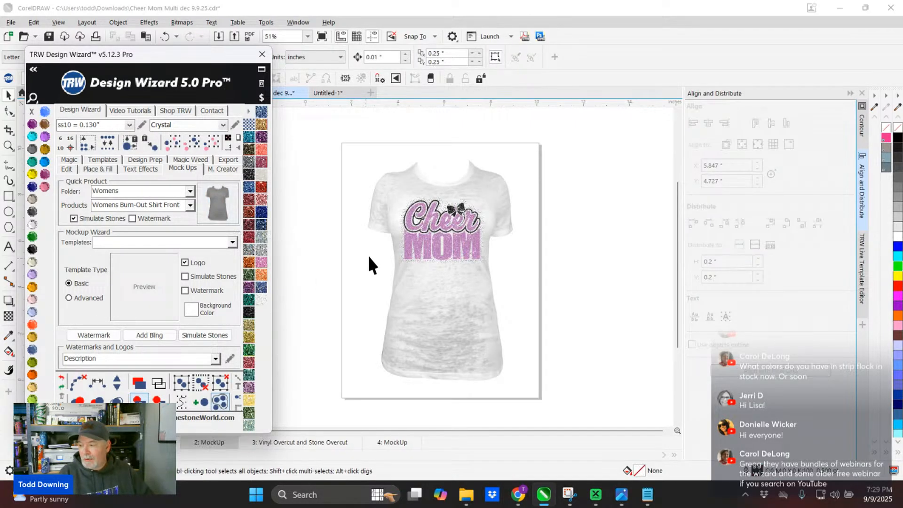
- Select the shirt in the mockup and colour it medium grey (R153 G153 B153)
{"action": "scroll", "coordinate": [459, 241], "scroll_direction": "up", "scroll_amount": 2}
{"action": "scroll", "coordinate": [472, 182], "scroll_direction": "up", "scroll_amount": 2}
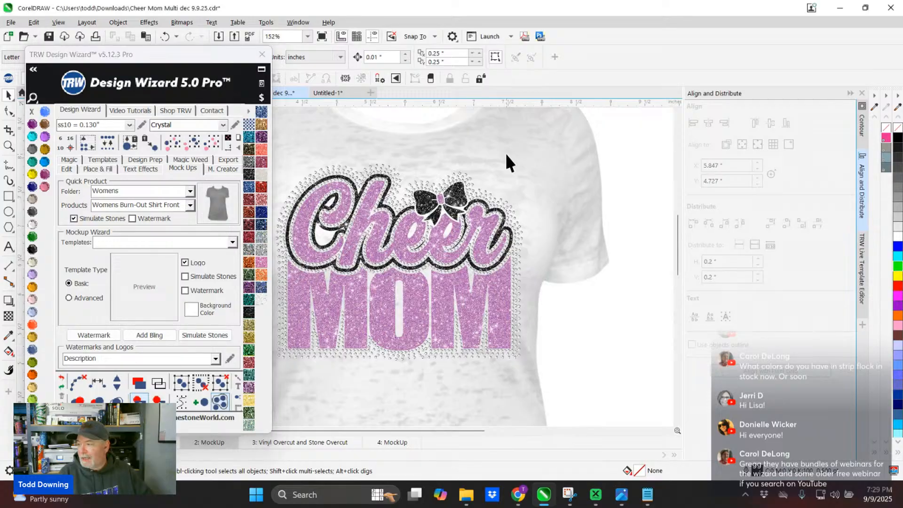
{"action": "left_click", "coordinate": [505, 153]}
{"action": "left_click", "coordinate": [897, 207]}
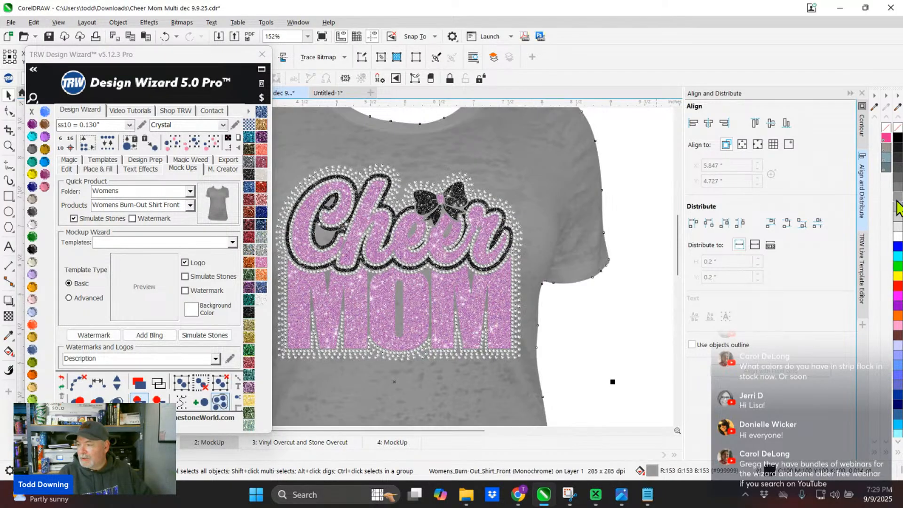
- Examine the simulated rhinestones, black glitter outline and glitter lettering on the grey shirt mockup
{"action": "scroll", "coordinate": [371, 167], "scroll_direction": "up", "scroll_amount": 2}
{"action": "scroll", "coordinate": [366, 166], "scroll_direction": "up", "scroll_amount": 9}
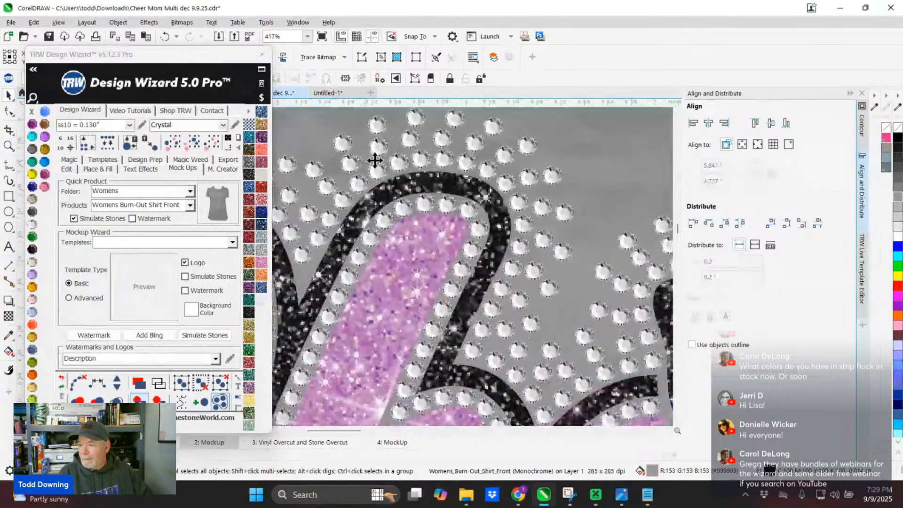
{"action": "scroll", "coordinate": [427, 159], "scroll_direction": "down", "scroll_amount": 6}
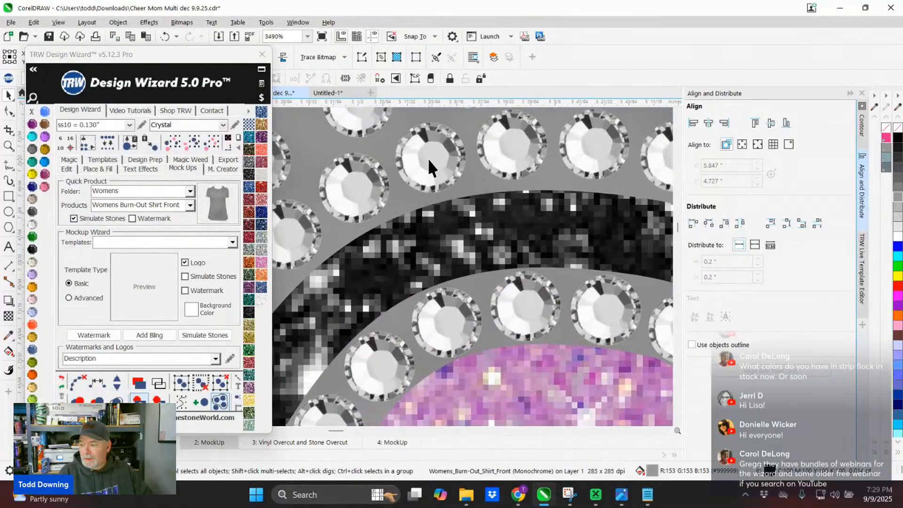
{"action": "scroll", "coordinate": [419, 258], "scroll_direction": "down", "scroll_amount": 2}
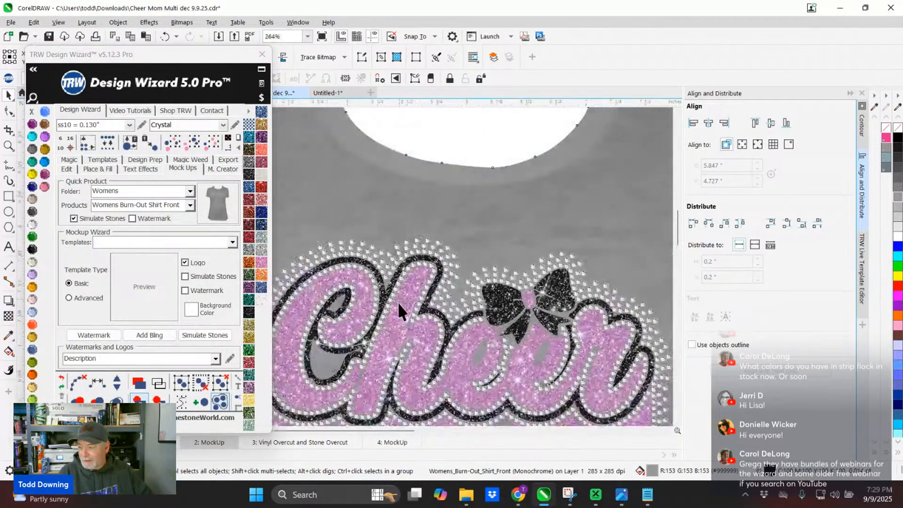
{"action": "scroll", "coordinate": [428, 232], "scroll_direction": "down", "scroll_amount": 1}
{"action": "scroll", "coordinate": [429, 253], "scroll_direction": "down", "scroll_amount": 2}
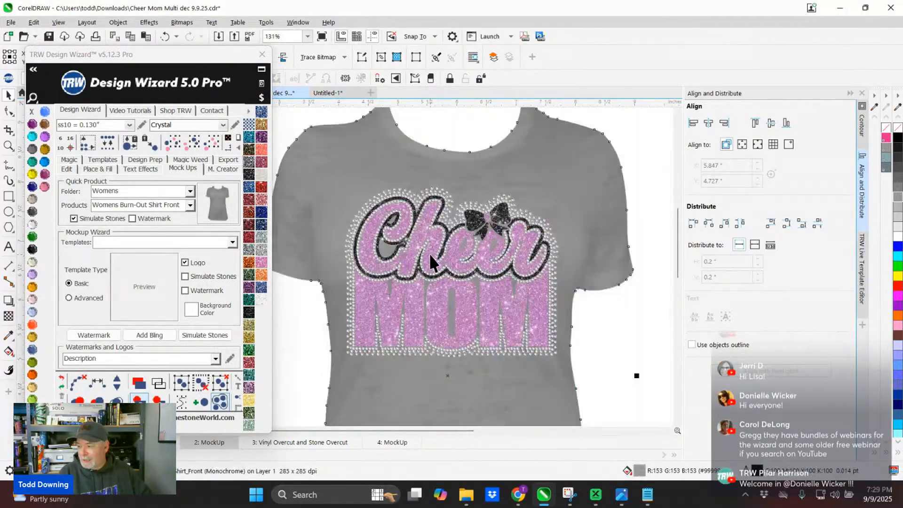
{"action": "scroll", "coordinate": [461, 250], "scroll_direction": "up", "scroll_amount": 4}
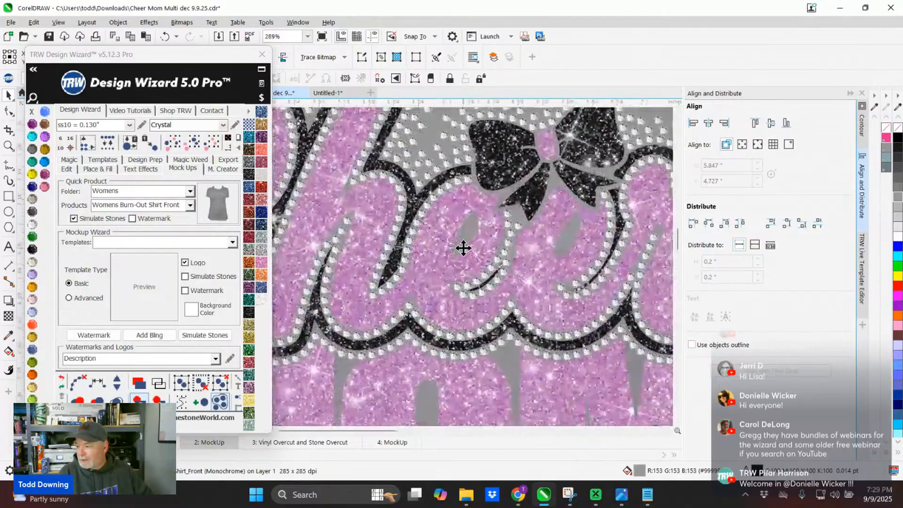
{"action": "scroll", "coordinate": [463, 248], "scroll_direction": "down", "scroll_amount": 6}
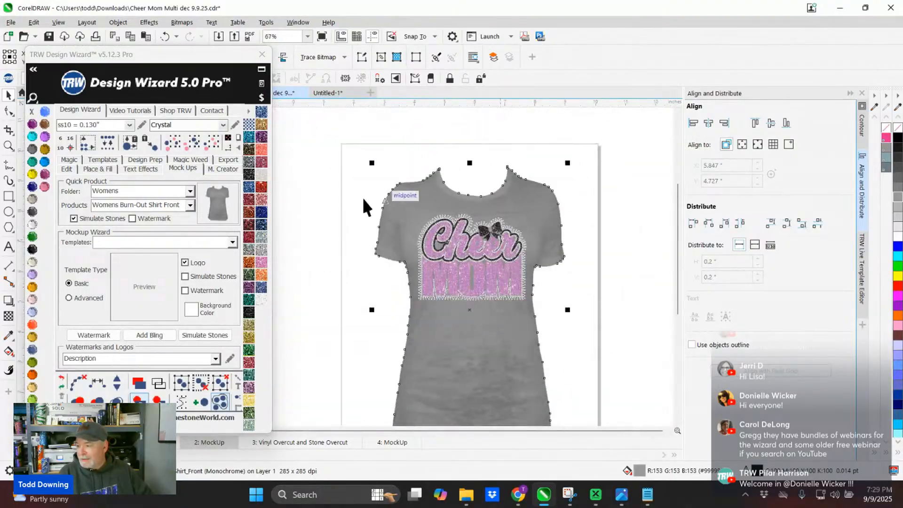
- Select the artwork on the shirt mockup and inspect its simulated stones around the Cheer lettering and outline up close
{"action": "left_click_drag", "start_coordinate": [313, 192], "coordinate": [561, 300]}
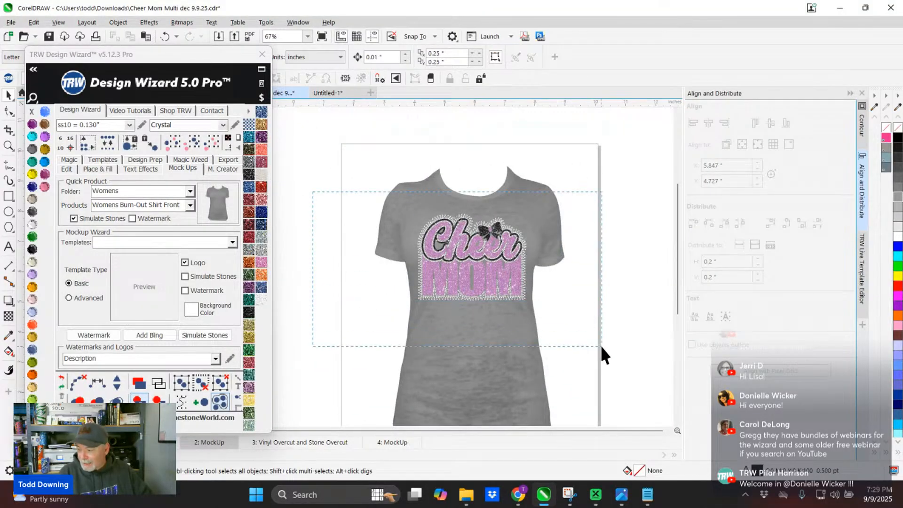
{"action": "left_click_drag", "start_coordinate": [600, 345], "coordinate": [600, 345]}
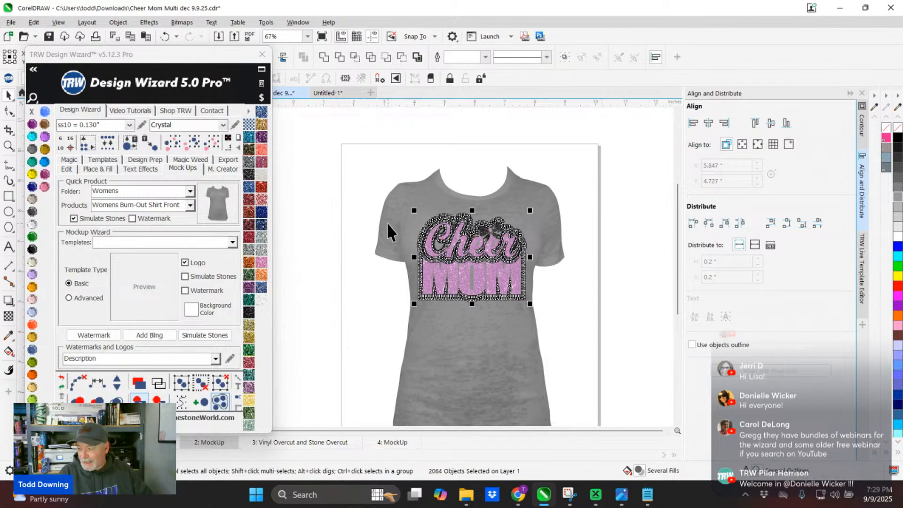
{"action": "scroll", "coordinate": [448, 232], "scroll_direction": "up", "scroll_amount": 10}
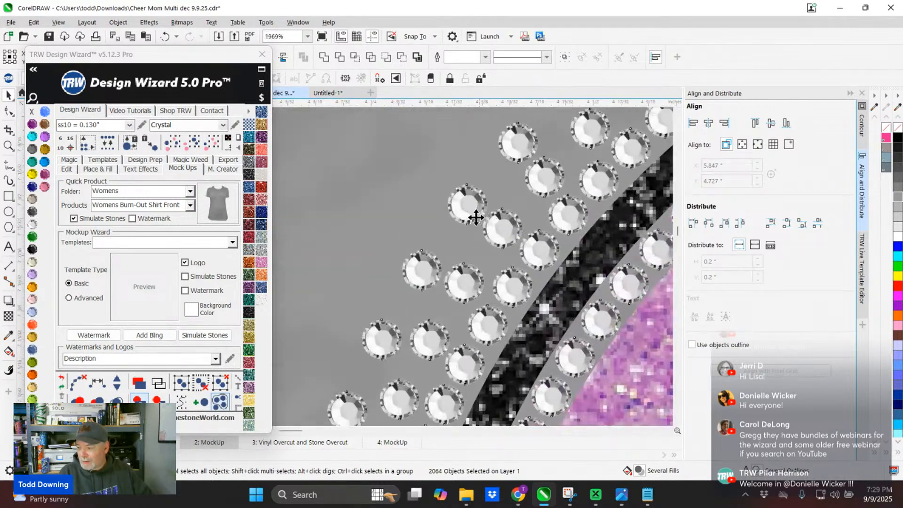
{"action": "scroll", "coordinate": [476, 217], "scroll_direction": "down", "scroll_amount": 6}
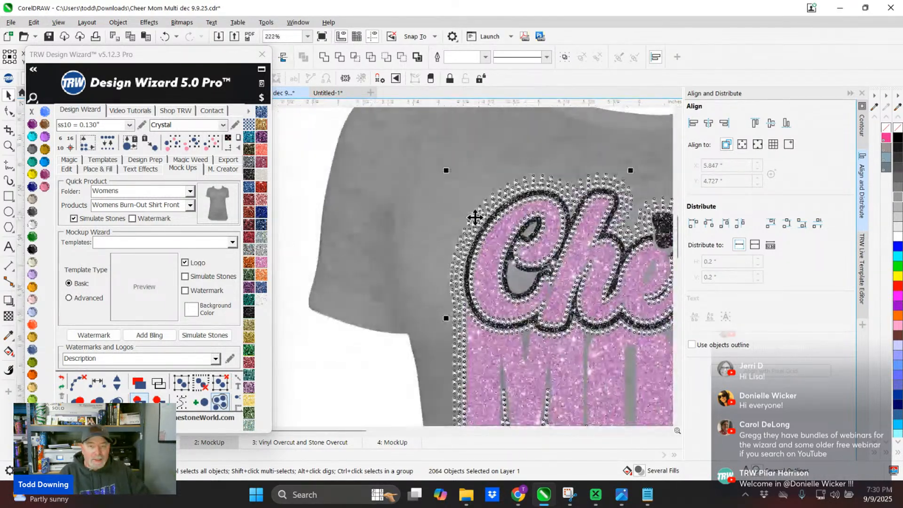
{"action": "scroll", "coordinate": [475, 217], "scroll_direction": "down", "scroll_amount": 2}
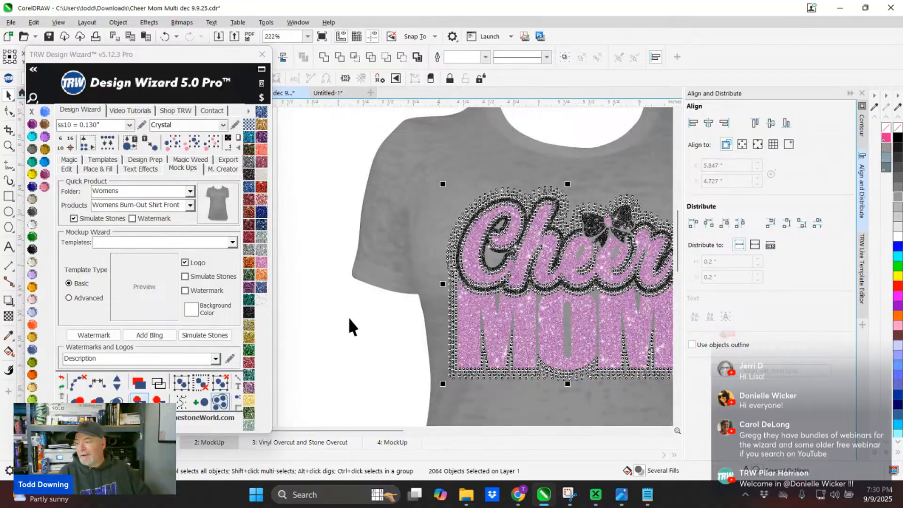
{"action": "scroll", "coordinate": [514, 161], "scroll_direction": "up", "scroll_amount": 8}
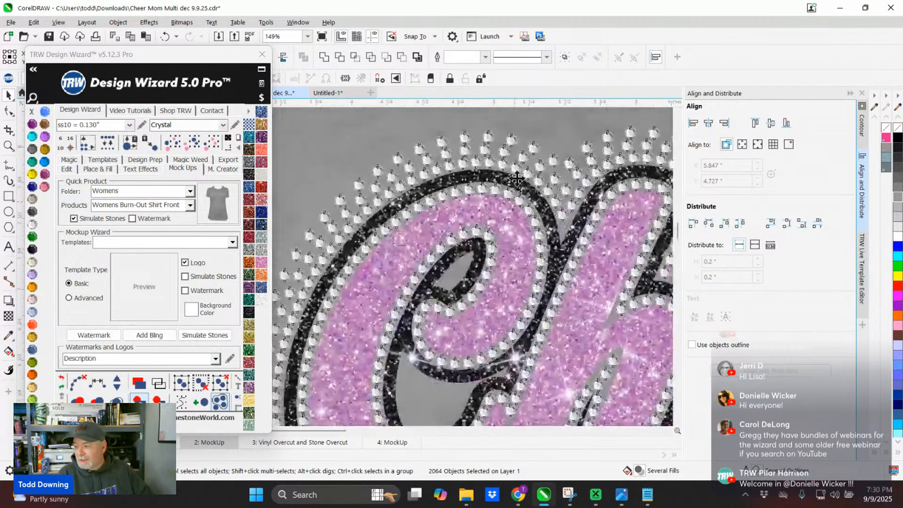
{"action": "scroll", "coordinate": [514, 160], "scroll_direction": "up", "scroll_amount": 2}
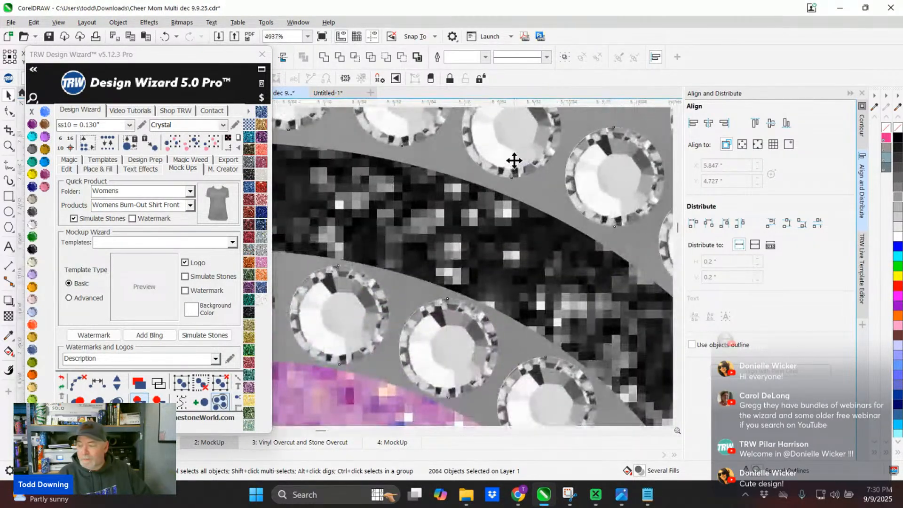
{"action": "scroll", "coordinate": [514, 160], "scroll_direction": "down", "scroll_amount": 2}
{"action": "scroll", "coordinate": [517, 188], "scroll_direction": "down", "scroll_amount": 3}
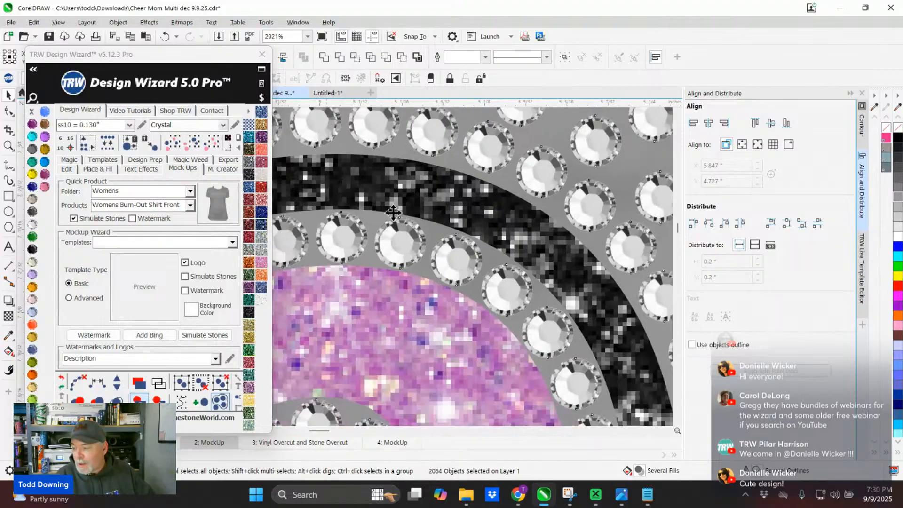
{"action": "scroll", "coordinate": [545, 222], "scroll_direction": "down", "scroll_amount": 6}
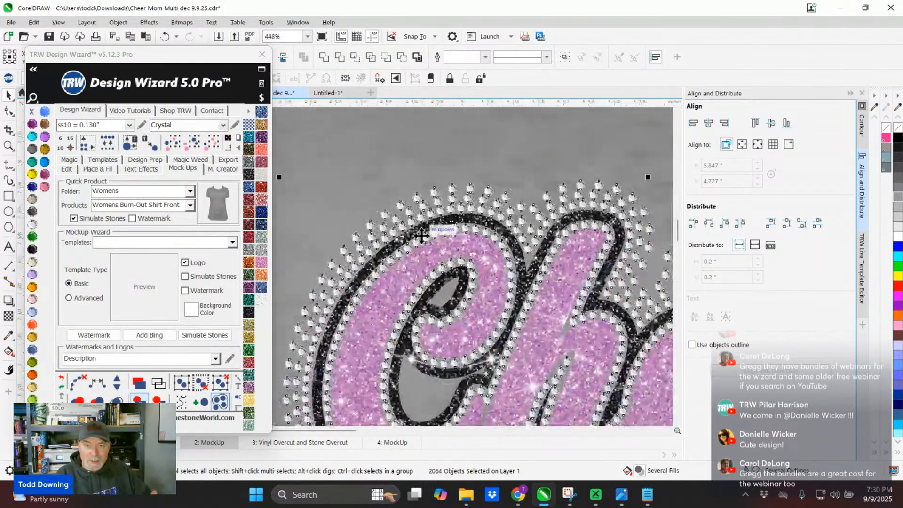
{"action": "scroll", "coordinate": [421, 235], "scroll_direction": "down", "scroll_amount": 1}
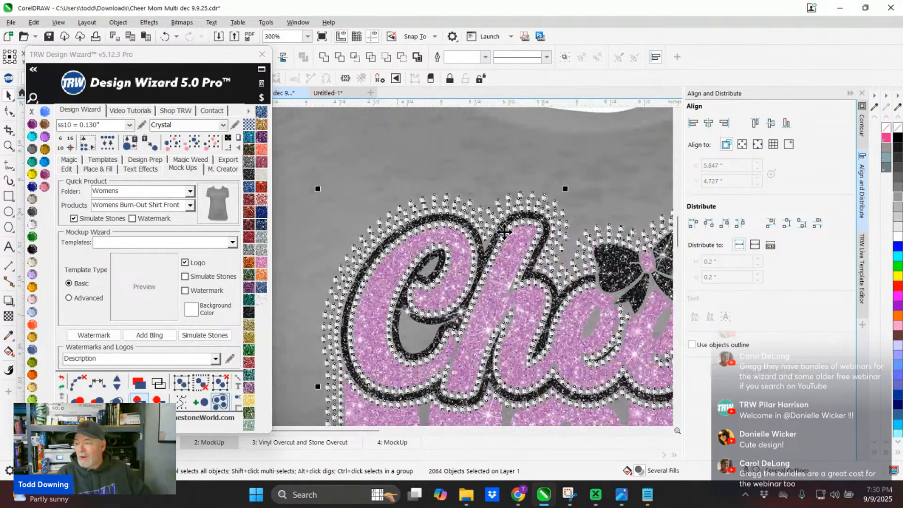
{"action": "scroll", "coordinate": [471, 240], "scroll_direction": "down", "scroll_amount": 2}
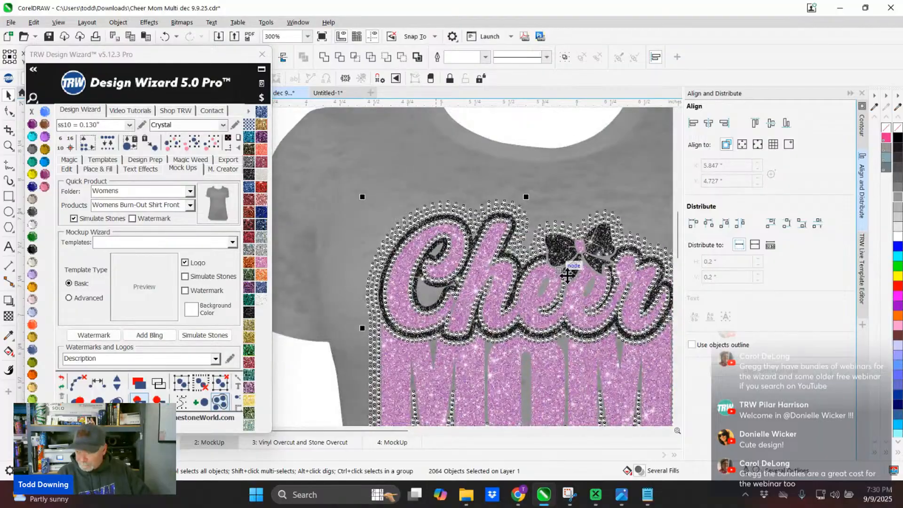
{"action": "scroll", "coordinate": [512, 216], "scroll_direction": "up", "scroll_amount": 3}
{"action": "scroll", "coordinate": [512, 216], "scroll_direction": "up", "scroll_amount": 1}
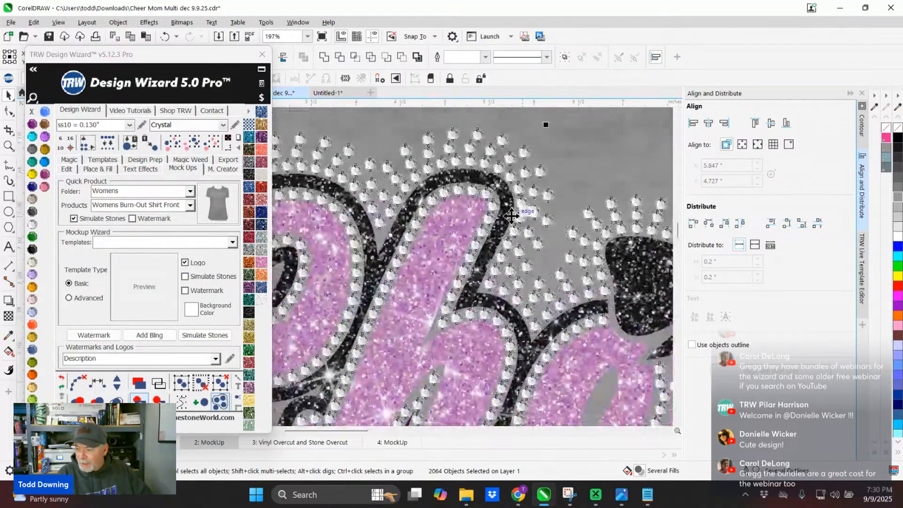
{"action": "scroll", "coordinate": [511, 216], "scroll_direction": "down", "scroll_amount": 1}
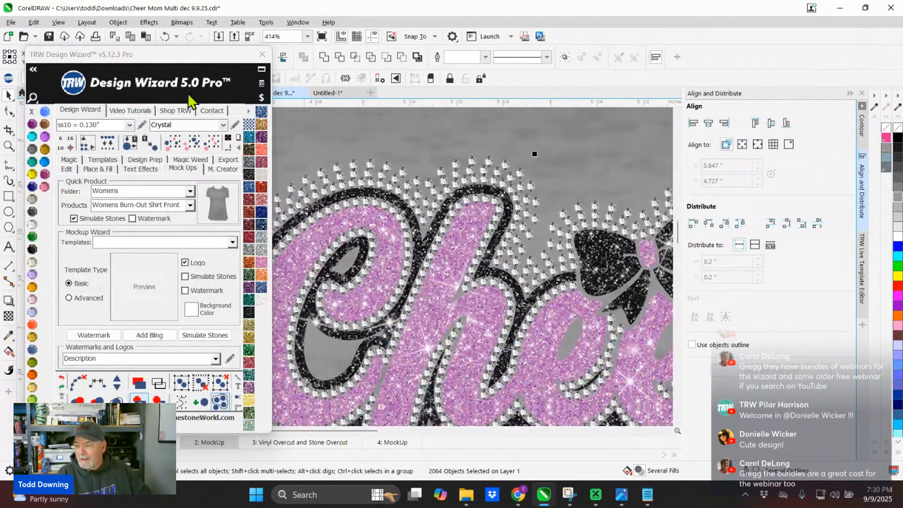
- Return to the original design page and bring the Cheer Mom artwork on the green background into view
{"action": "left_click_drag", "start_coordinate": [173, 57], "coordinate": [612, 40]}
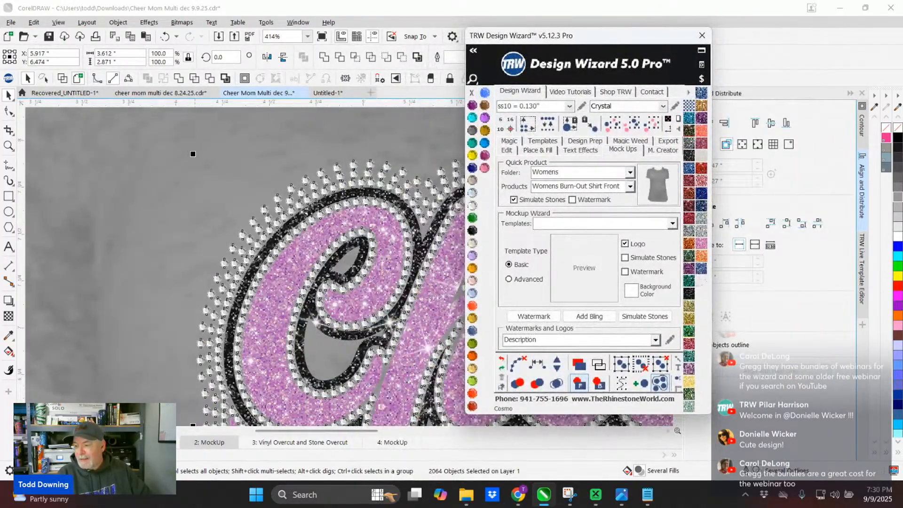
{"action": "left_click", "coordinate": [153, 442]}
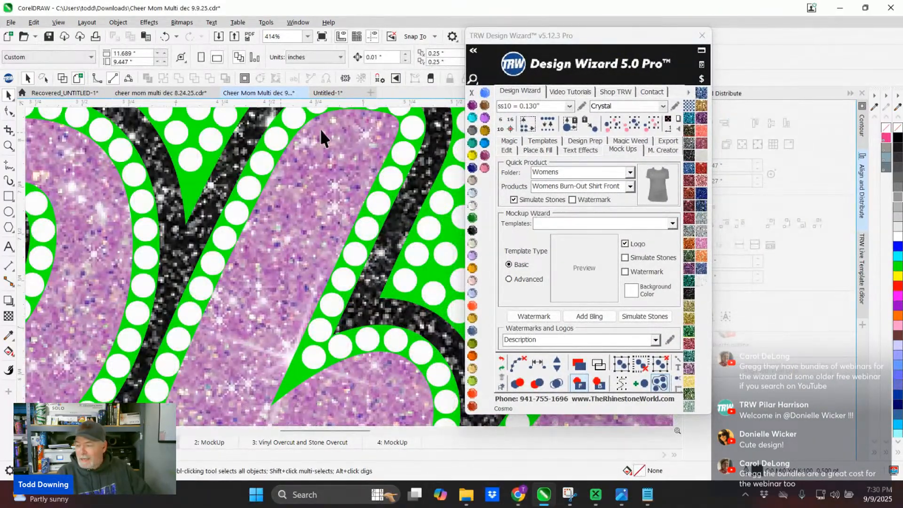
{"action": "scroll", "coordinate": [148, 299], "scroll_direction": "down", "scroll_amount": 4}
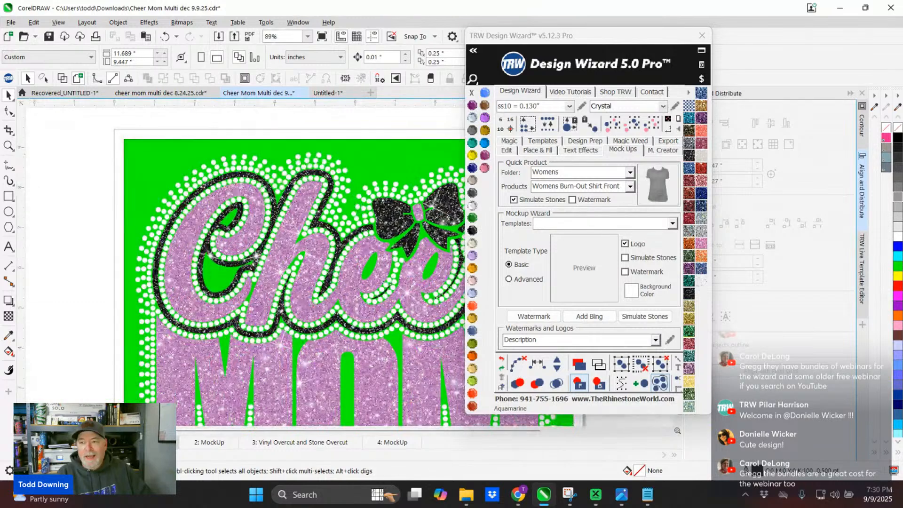
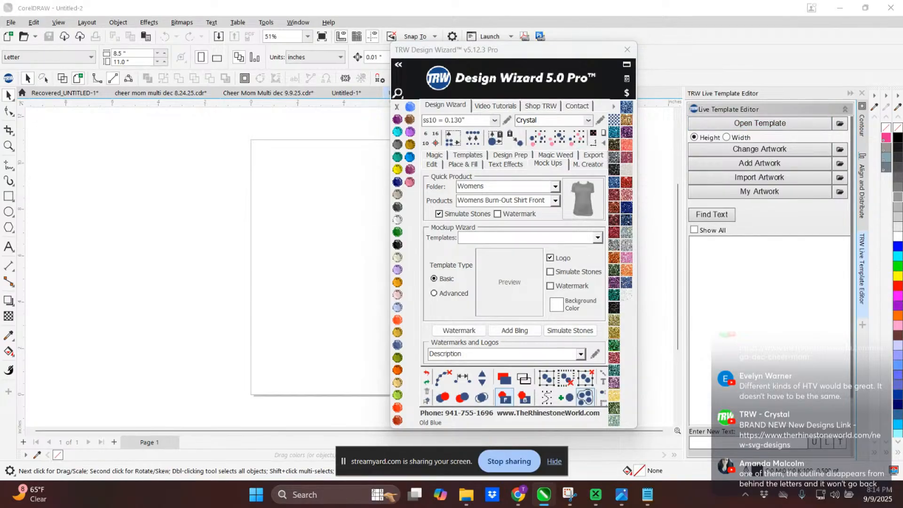
- Open the live template TRW Live Templates 0030B from the TRW Live Templates Volume 1 Templates CDR folder
{"action": "left_click_drag", "start_coordinate": [0, 253], "coordinate": [463, 59]}
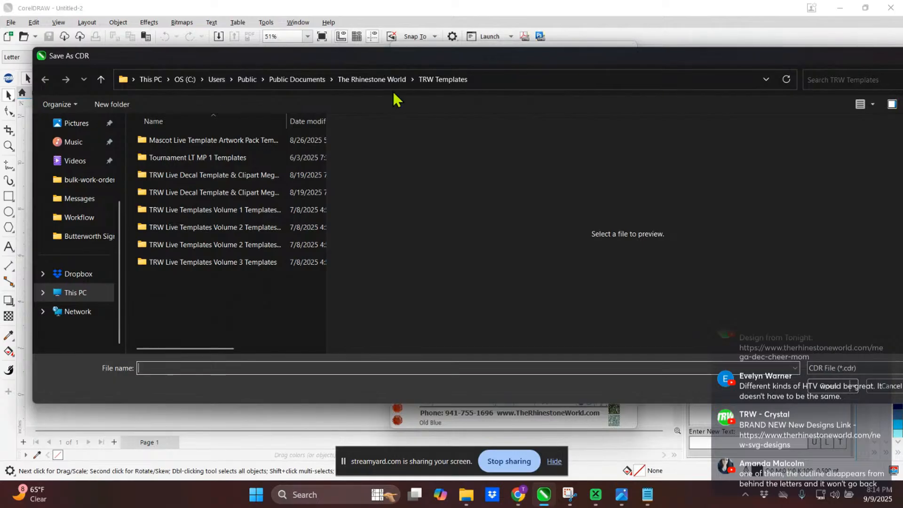
{"action": "double_click", "coordinate": [177, 215]}
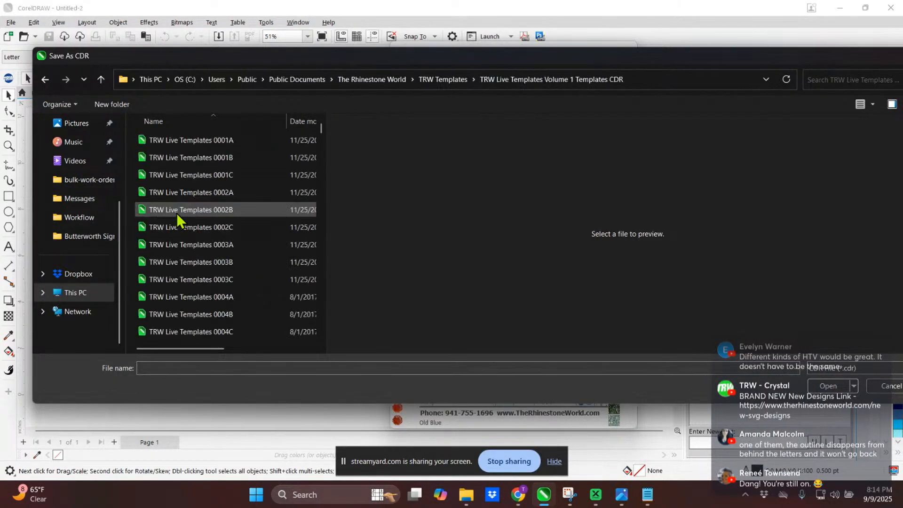
{"action": "scroll", "coordinate": [202, 175], "scroll_direction": "down", "scroll_amount": 20}
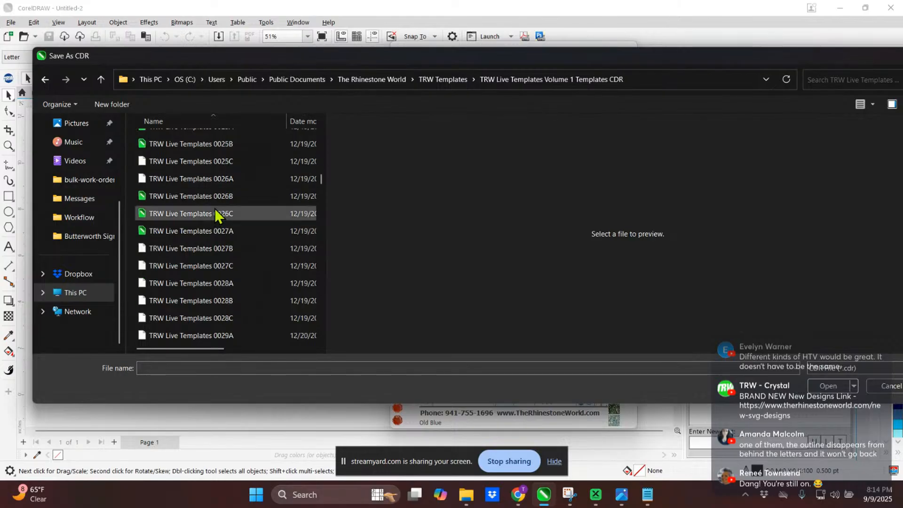
{"action": "scroll", "coordinate": [217, 215], "scroll_direction": "down", "scroll_amount": 4}
{"action": "left_click", "coordinate": [216, 213]}
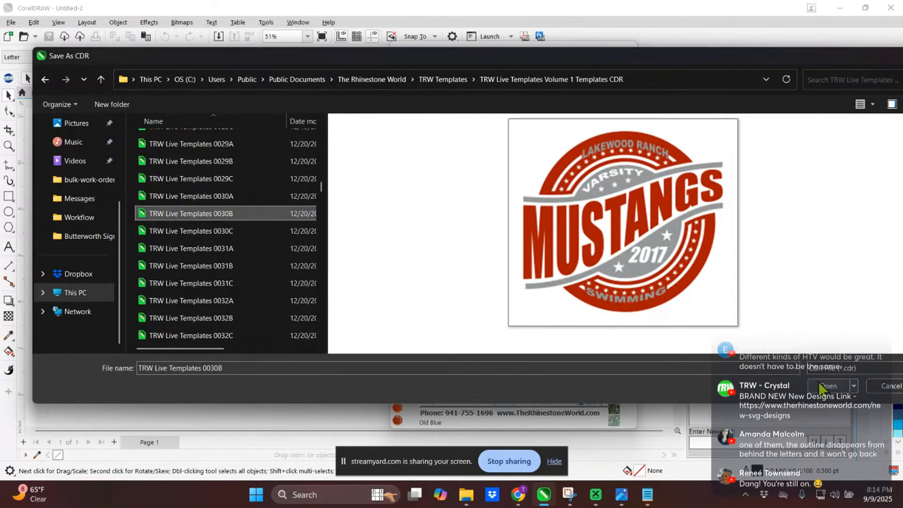
{"action": "left_click", "coordinate": [823, 386]}
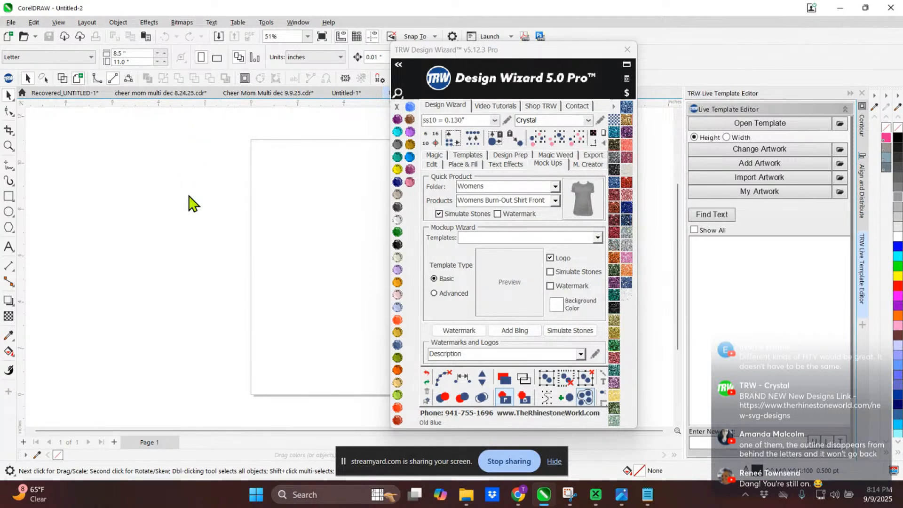
- Bring the Mustangs artwork into close view and move the Design Wizard window clear of the artwork and the Live Template Editor
{"action": "left_click_drag", "start_coordinate": [527, 51], "coordinate": [595, 81]}
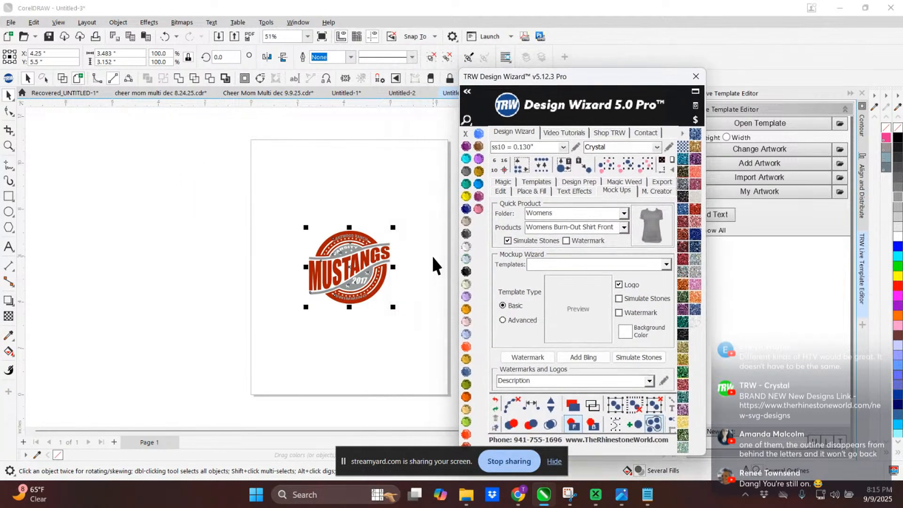
{"action": "scroll", "coordinate": [371, 261], "scroll_direction": "up", "scroll_amount": 4}
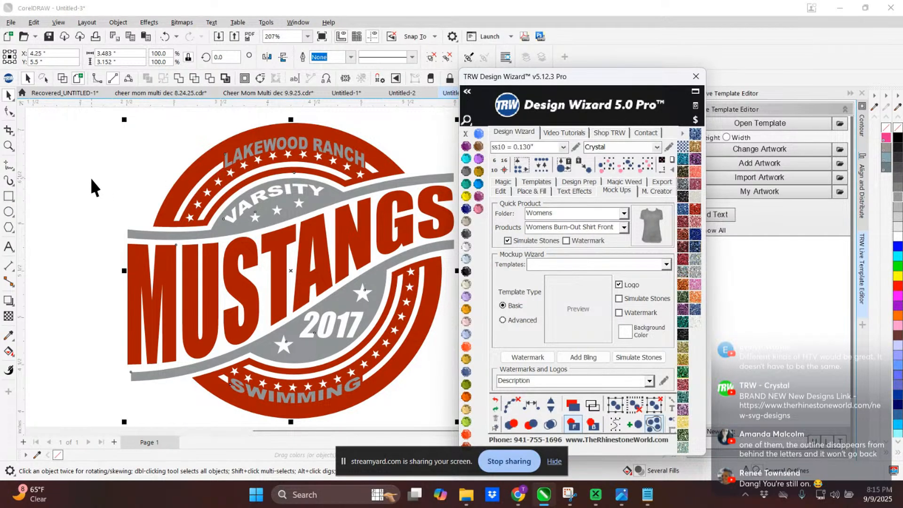
{"action": "left_click", "coordinate": [90, 177]}
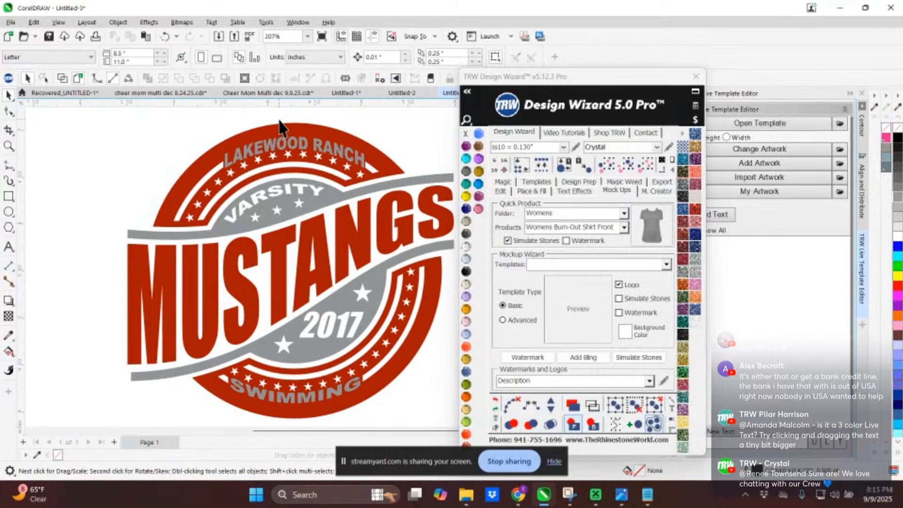
{"action": "scroll", "coordinate": [304, 153], "scroll_direction": "up", "scroll_amount": 1}
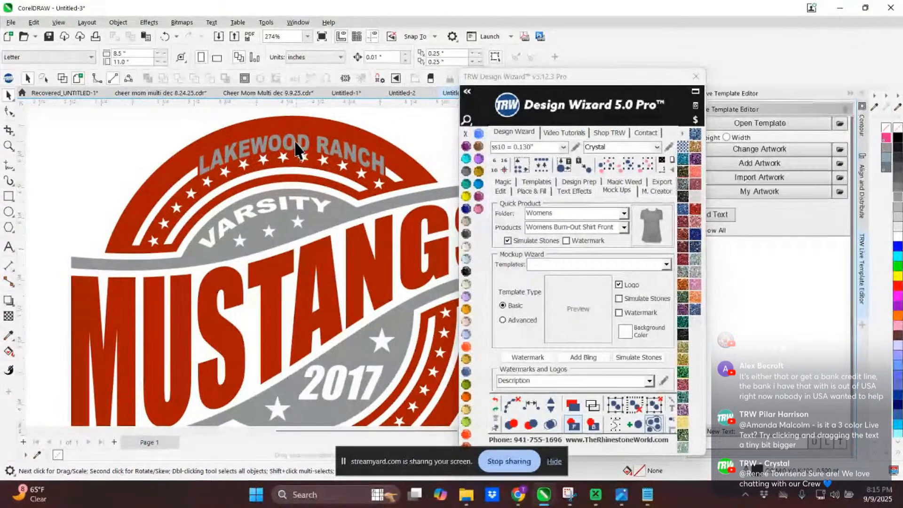
{"action": "scroll", "coordinate": [304, 153], "scroll_direction": "down", "scroll_amount": 1}
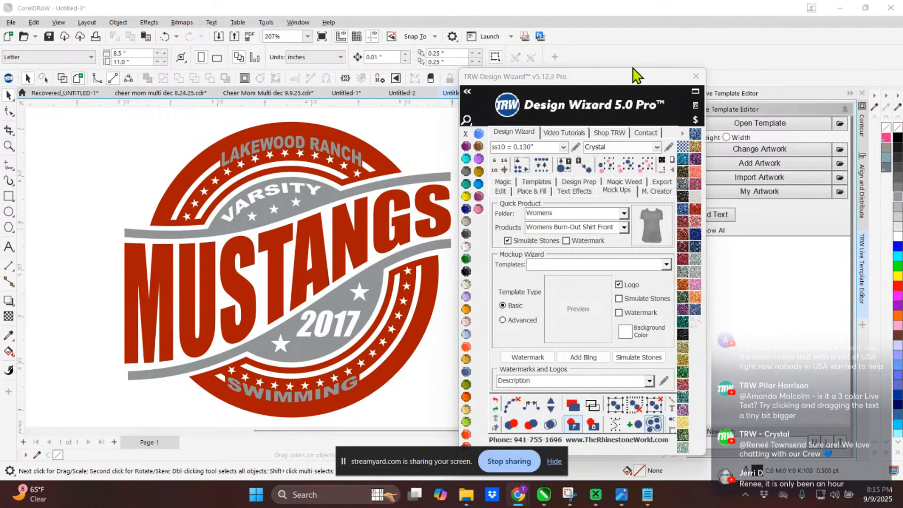
{"action": "left_click_drag", "start_coordinate": [605, 80], "coordinate": [594, 441]}
{"action": "left_click", "coordinate": [554, 462]}
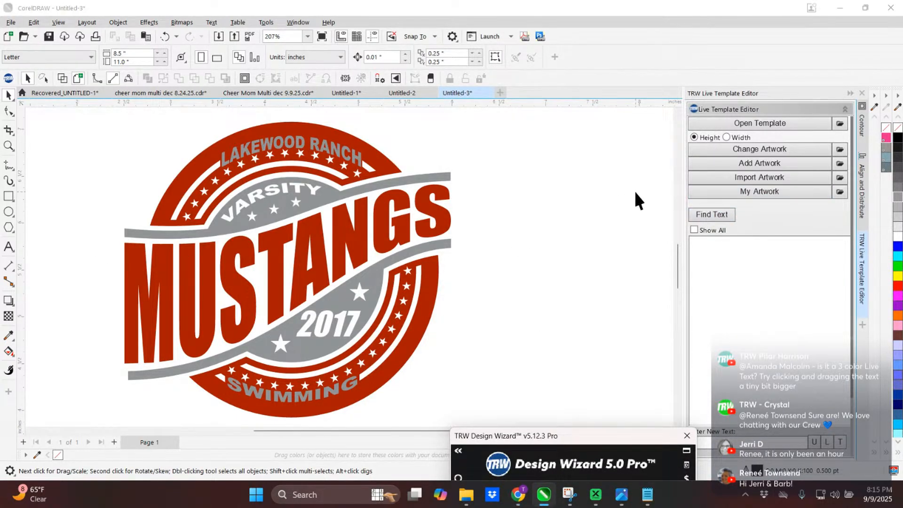
- List the template's editable text and replace LAKEWOOD RANCH with "moline"
{"action": "left_click", "coordinate": [700, 214]}
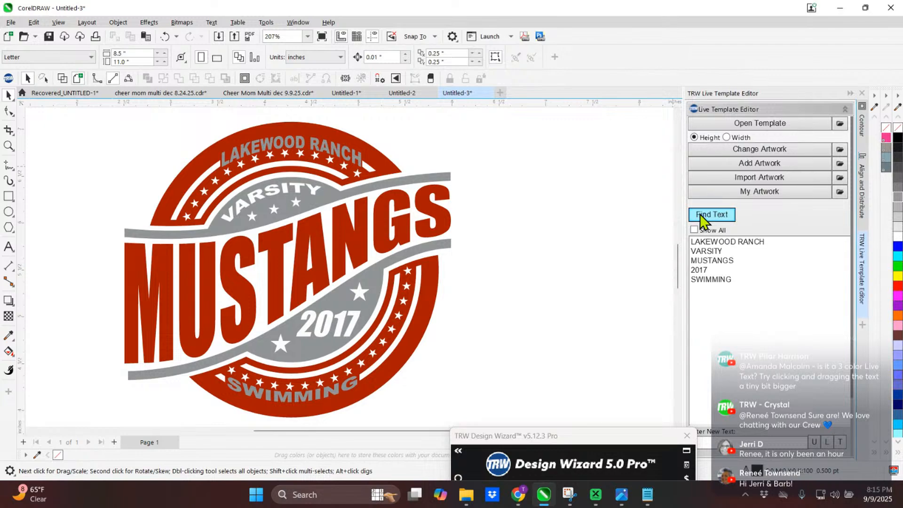
{"action": "left_click", "coordinate": [714, 244]}
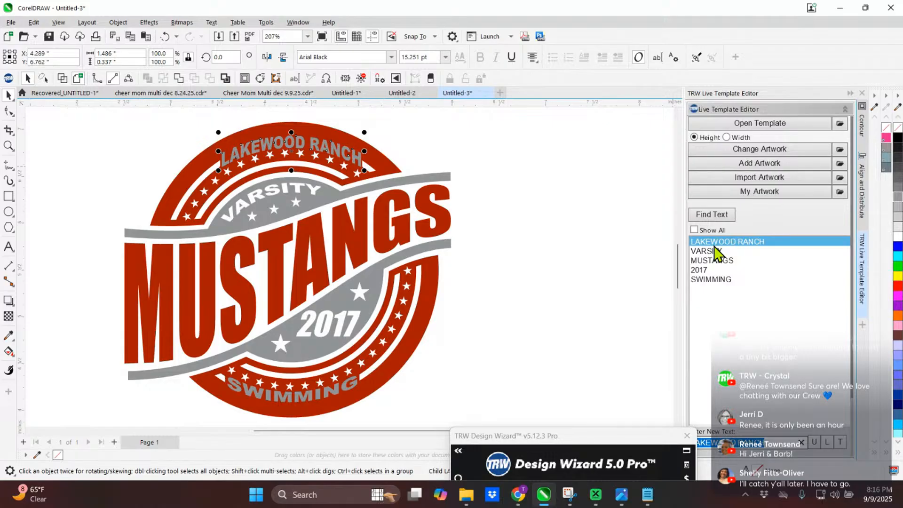
{"action": "type", "text": "moline"}
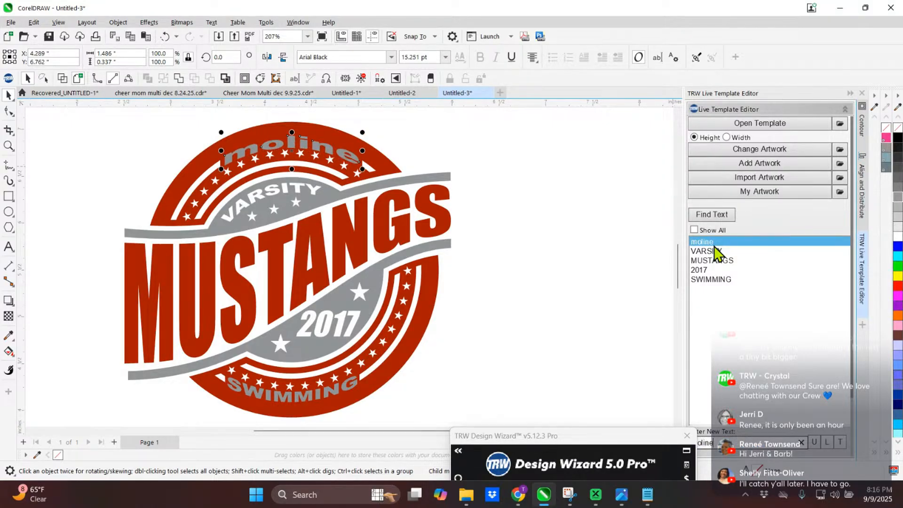
- Replace the template text VARSITY with "band" and MUSTANGS with "saxaphones"
{"action": "left_click", "coordinate": [716, 252]}
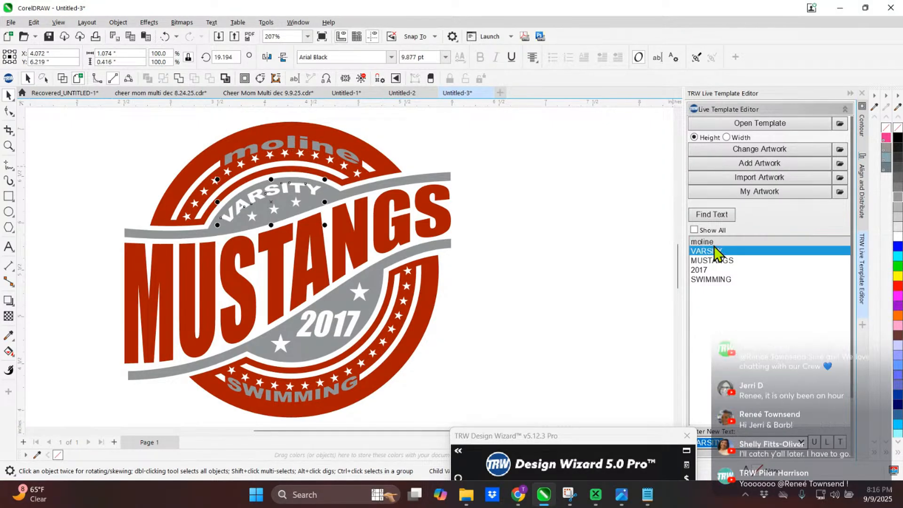
{"action": "type", "text": "band"}
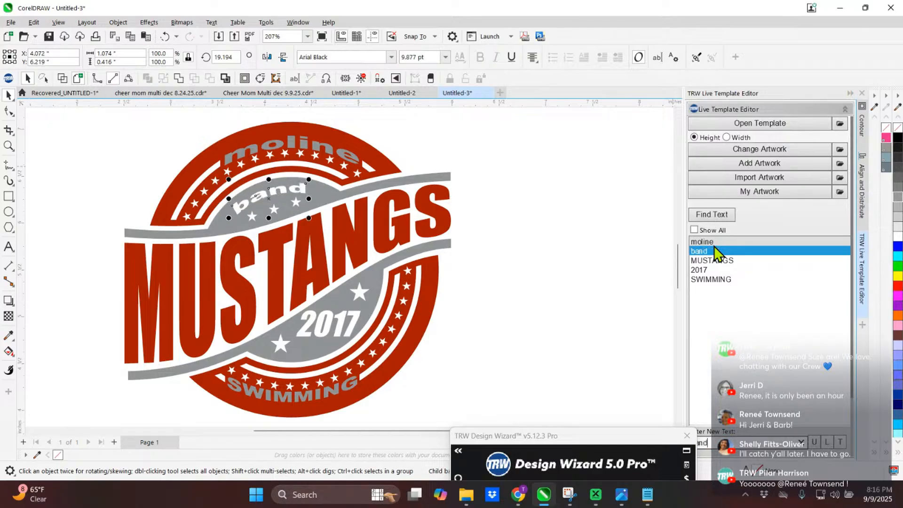
{"action": "key", "text": "Return"}
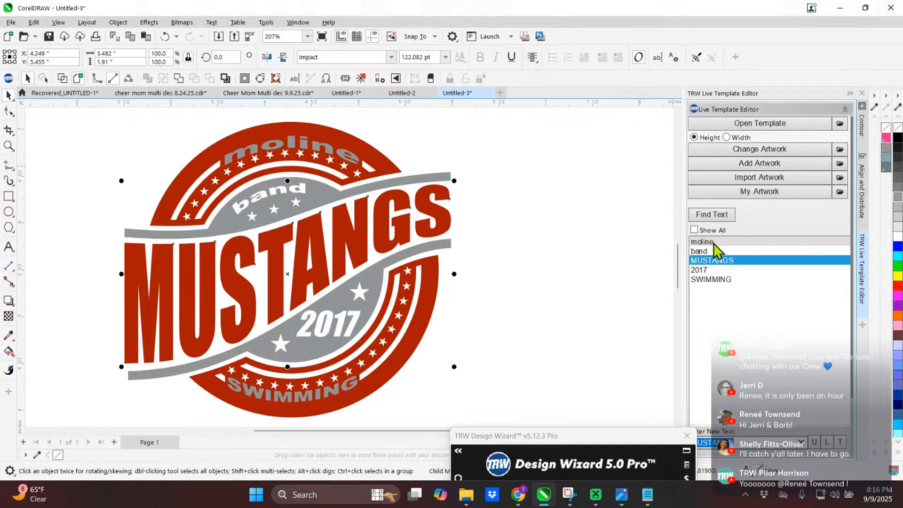
{"action": "type", "text": "sa"}
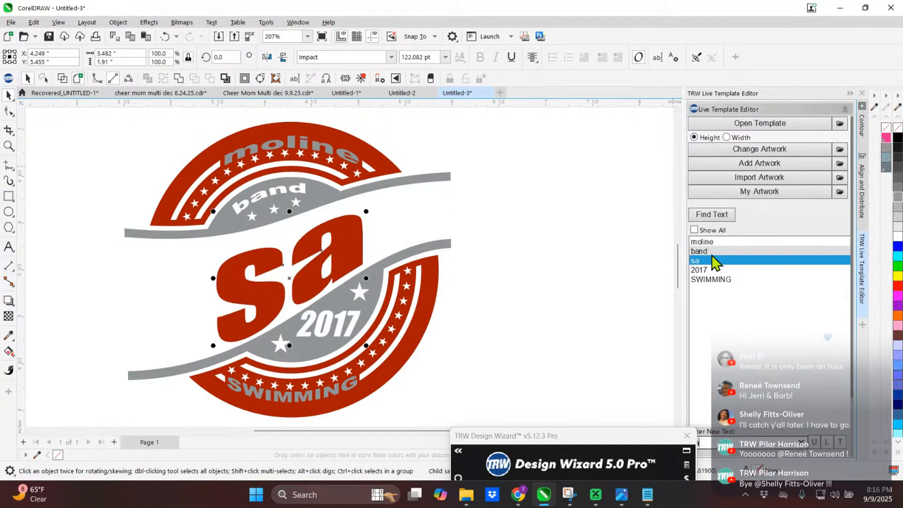
{"action": "type", "text": "xaphones"}
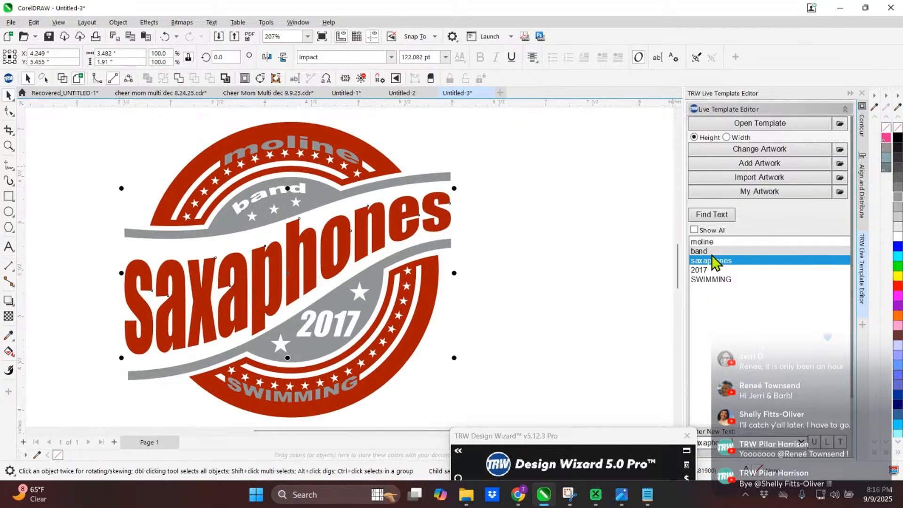
{"action": "key", "text": "Return"}
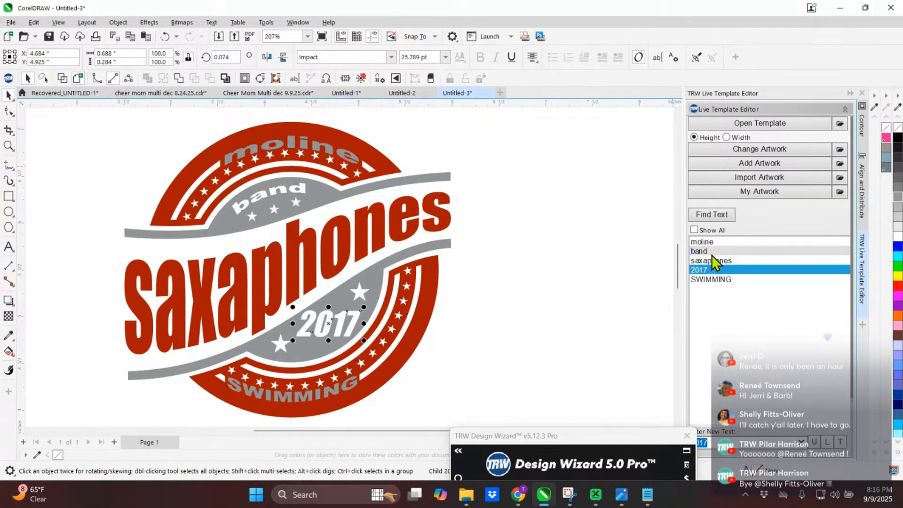
- Replace the template text 2017 with "1st chair" and SWIMMING with "2025"
{"action": "type", "text": "1st car"}
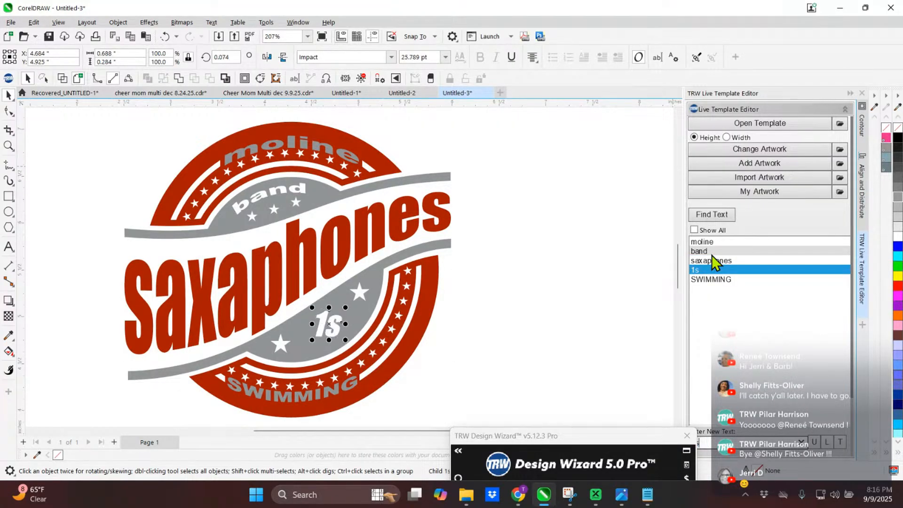
{"action": "key", "text": "BackSpace"}
{"action": "key", "text": "BackSpace"}
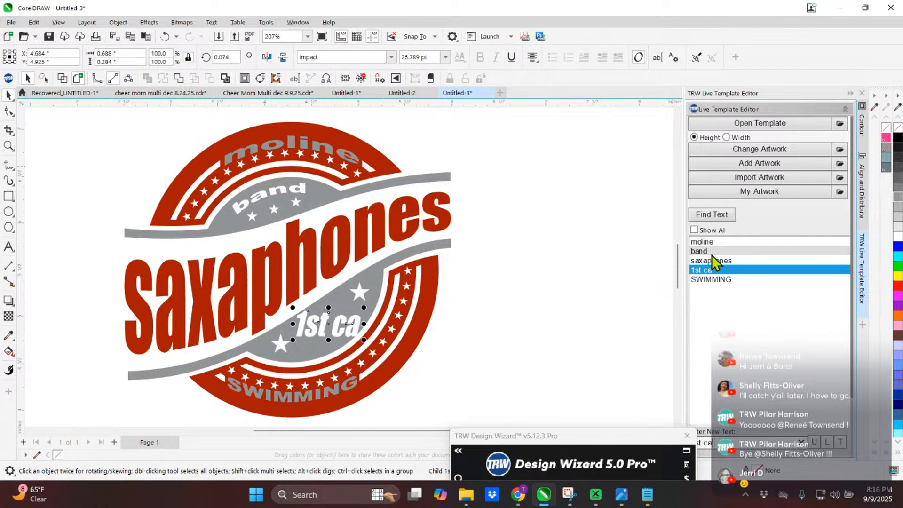
{"action": "type", "text": "hair"}
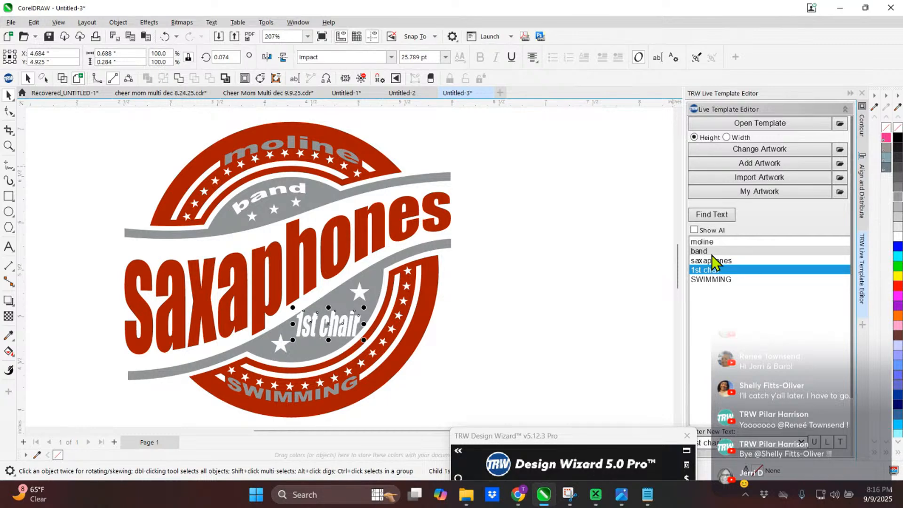
{"action": "key", "text": "Return"}
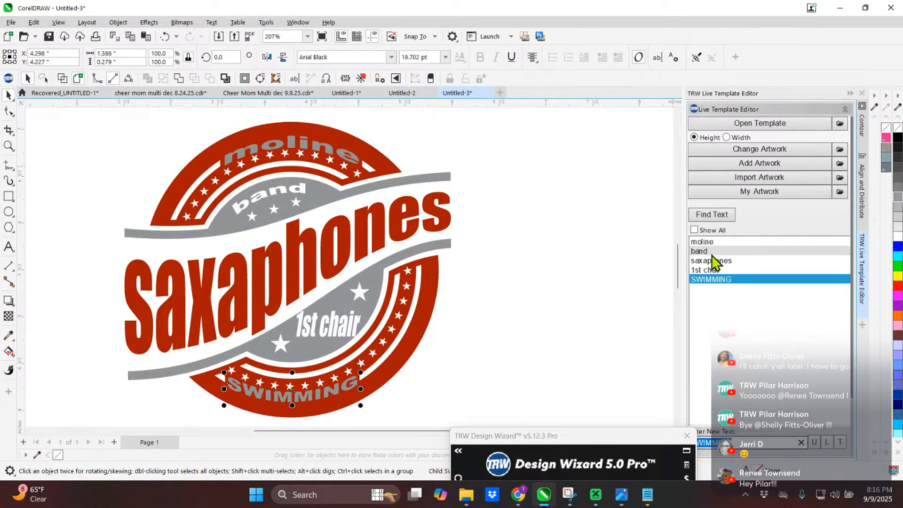
{"action": "type", "text": "2025"}
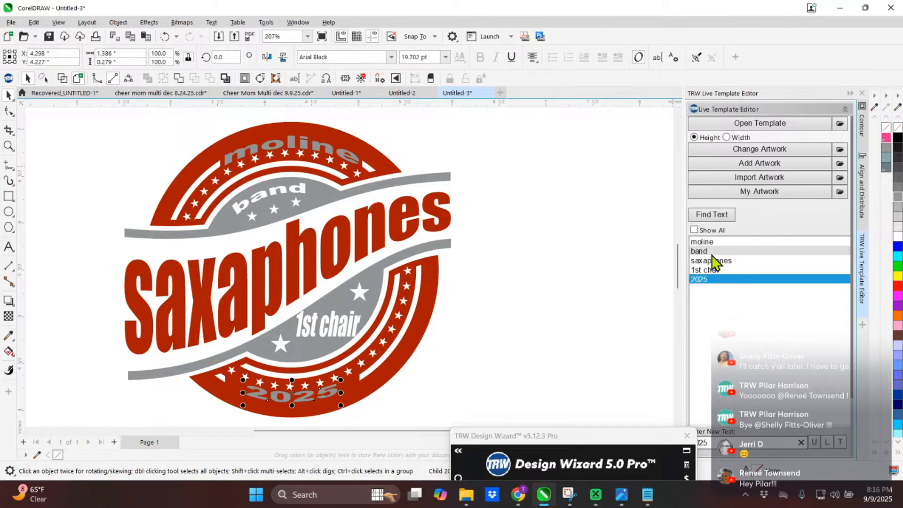
{"action": "left_click", "coordinate": [616, 296]}
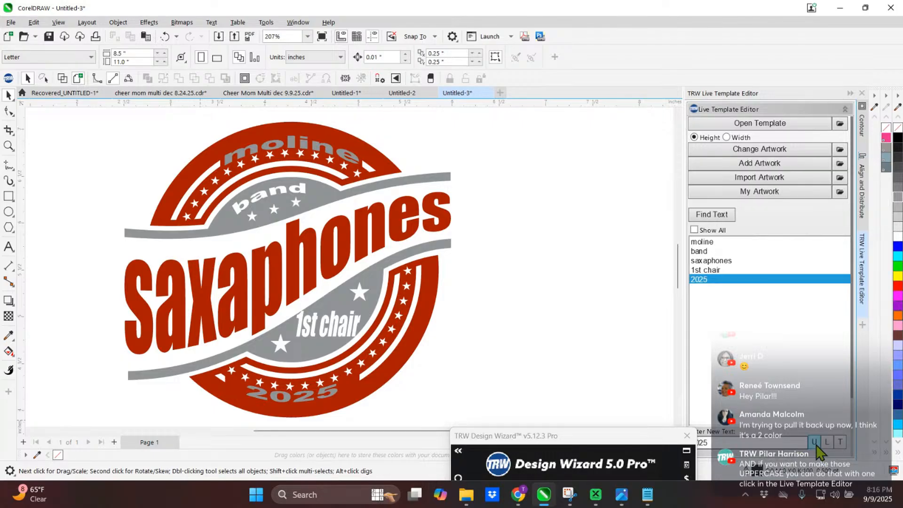
- Convert the "moline" and "band" text lines of the template to uppercase
{"action": "left_click", "coordinate": [312, 327]}
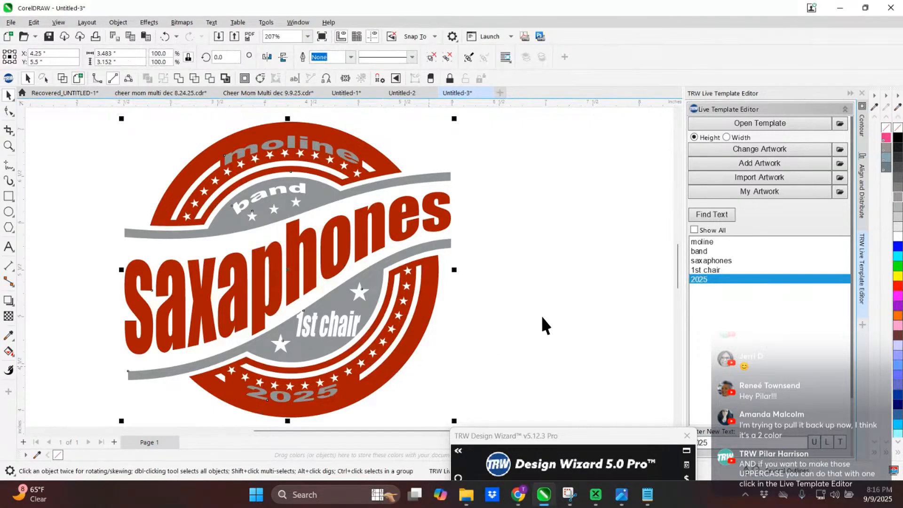
{"action": "left_click", "coordinate": [719, 242]}
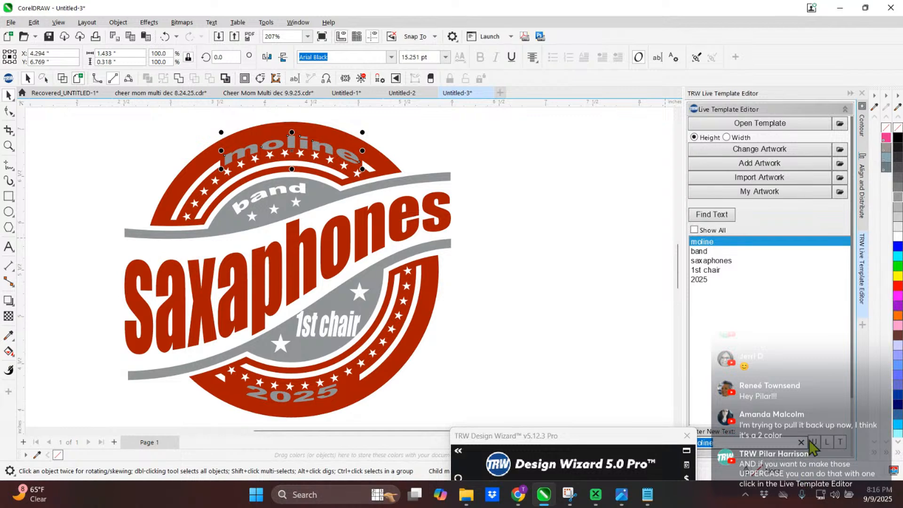
{"action": "left_click_drag", "start_coordinate": [592, 435], "coordinate": [483, 426]}
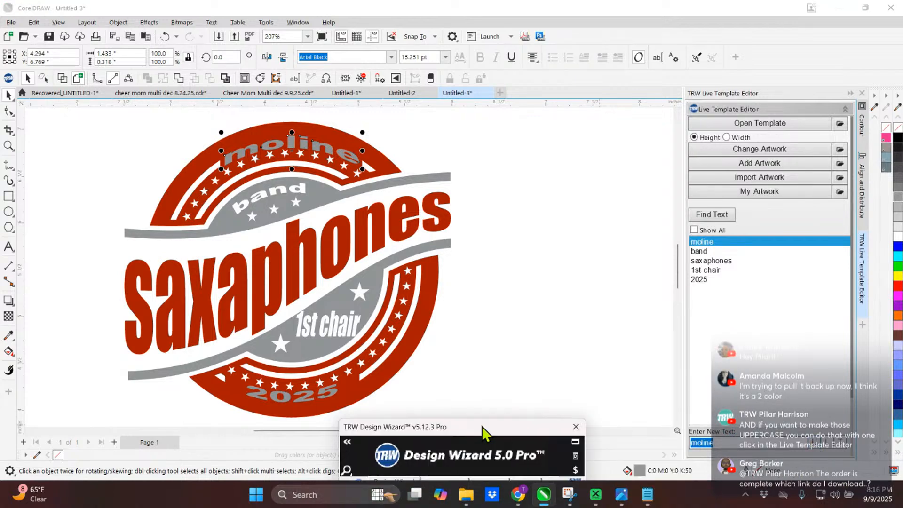
{"action": "left_click", "coordinate": [814, 449]}
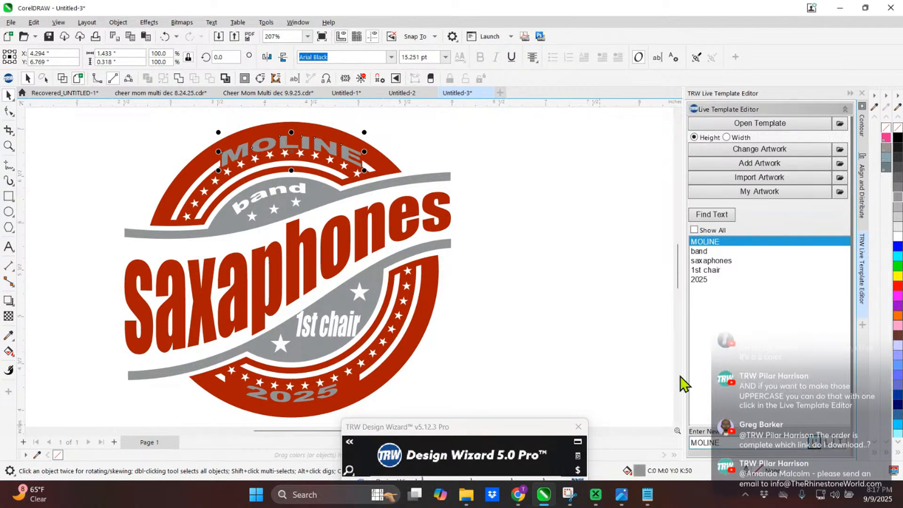
{"action": "left_click", "coordinate": [249, 203]}
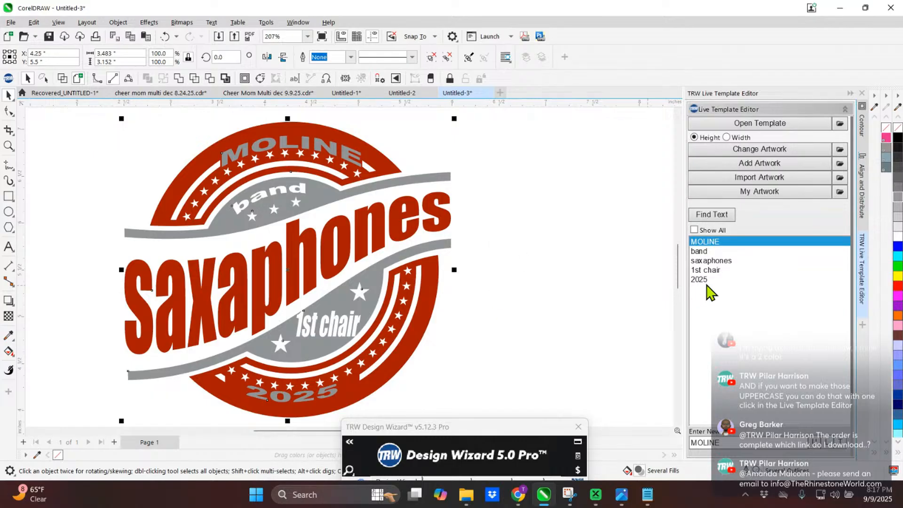
{"action": "left_click", "coordinate": [705, 251]}
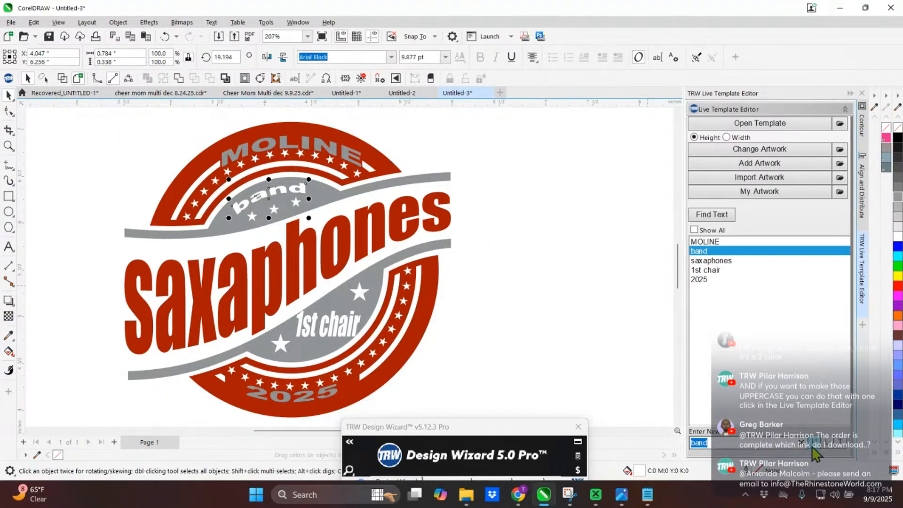
{"action": "left_click", "coordinate": [816, 452]}
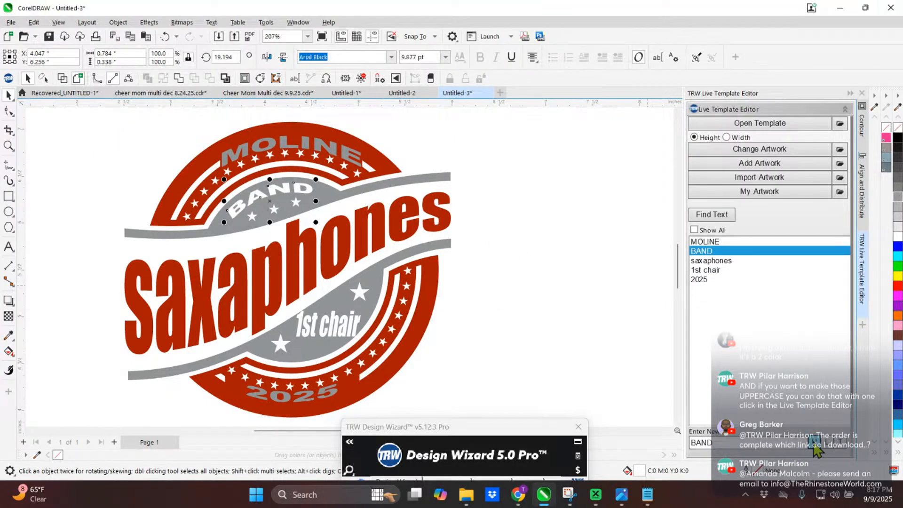
- Convert the "1st chair" and "saxaphones" text lines of the template to uppercase
{"action": "left_click", "coordinate": [340, 318]}
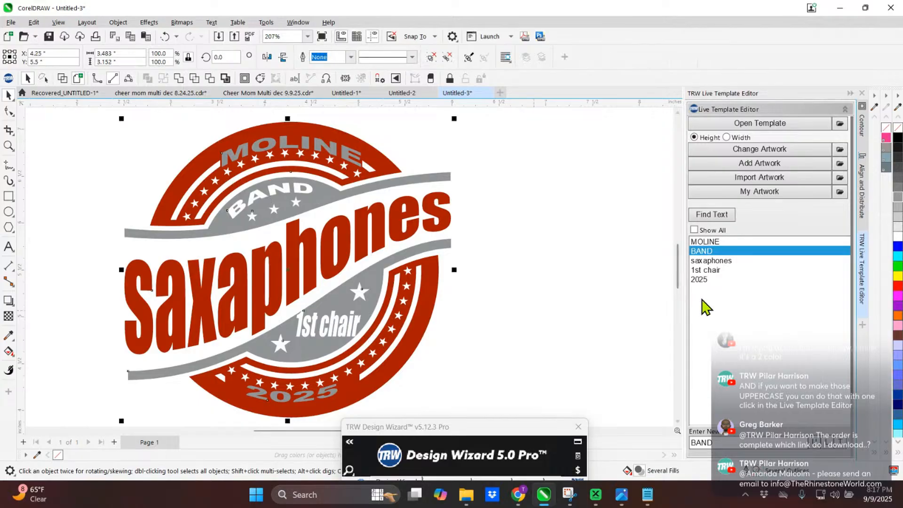
{"action": "left_click", "coordinate": [711, 271]}
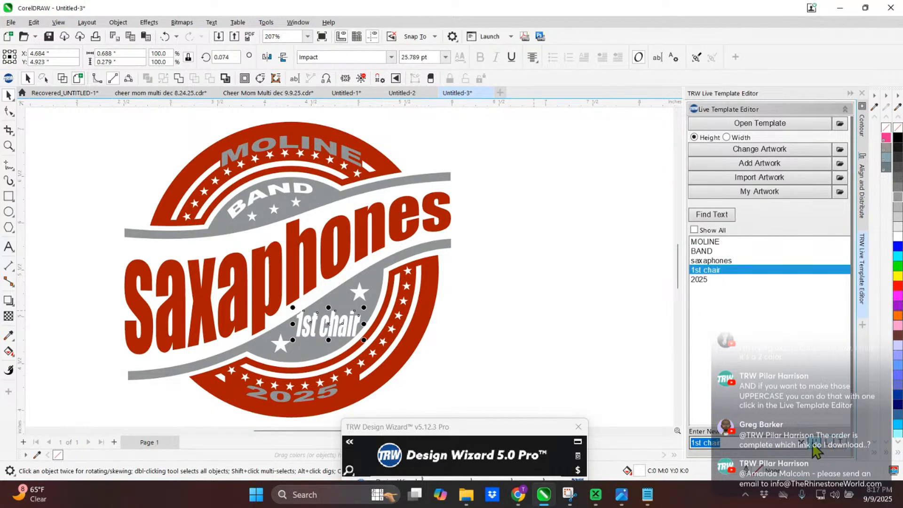
{"action": "left_click", "coordinate": [814, 446]}
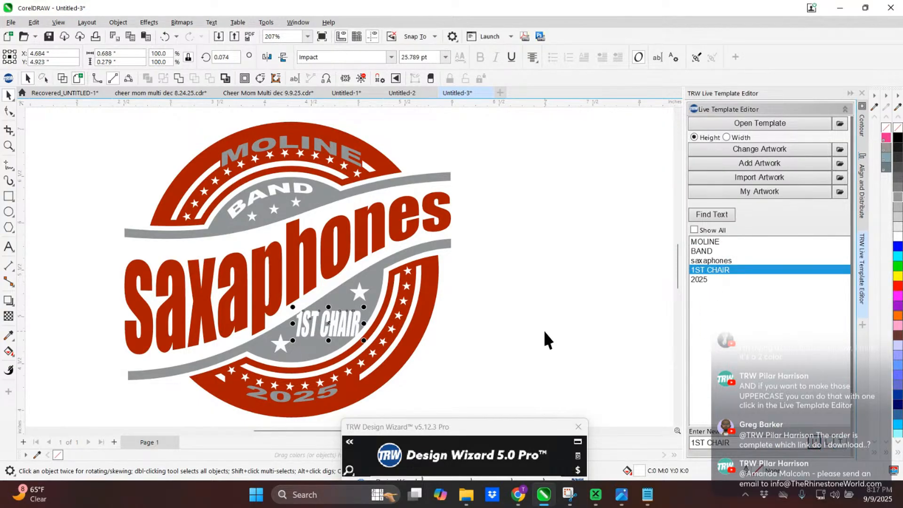
{"action": "left_click", "coordinate": [711, 260]}
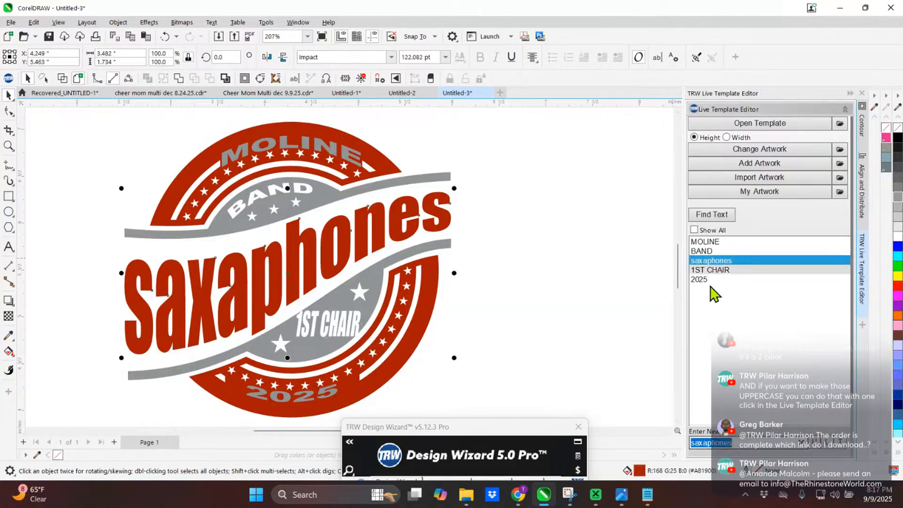
{"action": "left_click", "coordinate": [814, 447]}
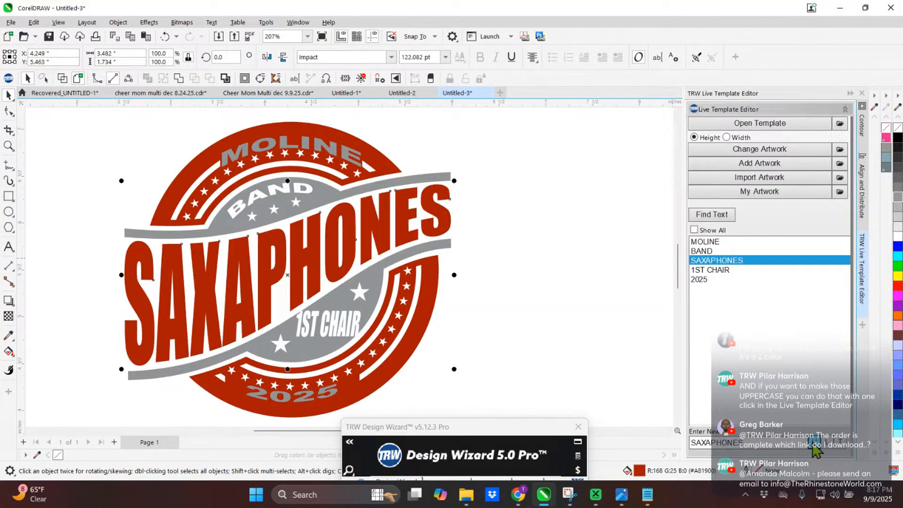
- Try lowercase and title case on the SAXAPHONES text line, and return it to uppercase
{"action": "left_click", "coordinate": [830, 445]}
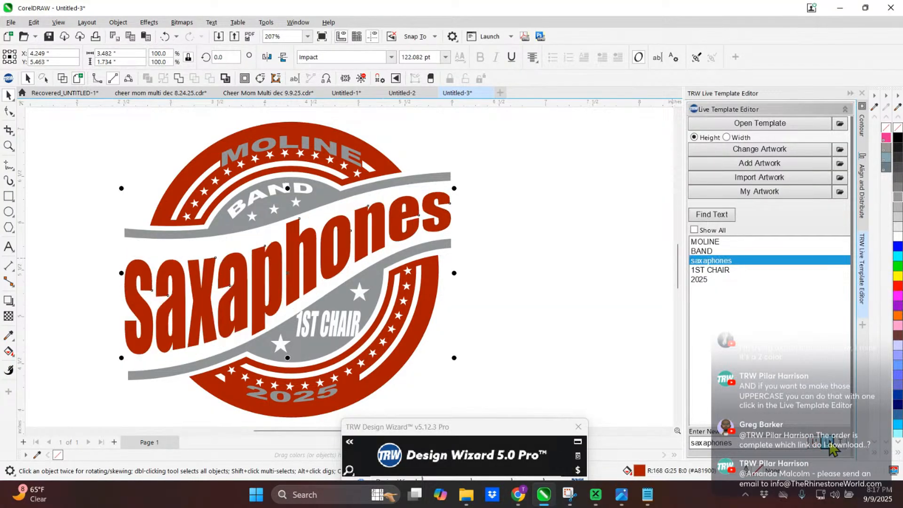
{"action": "left_click", "coordinate": [841, 446]}
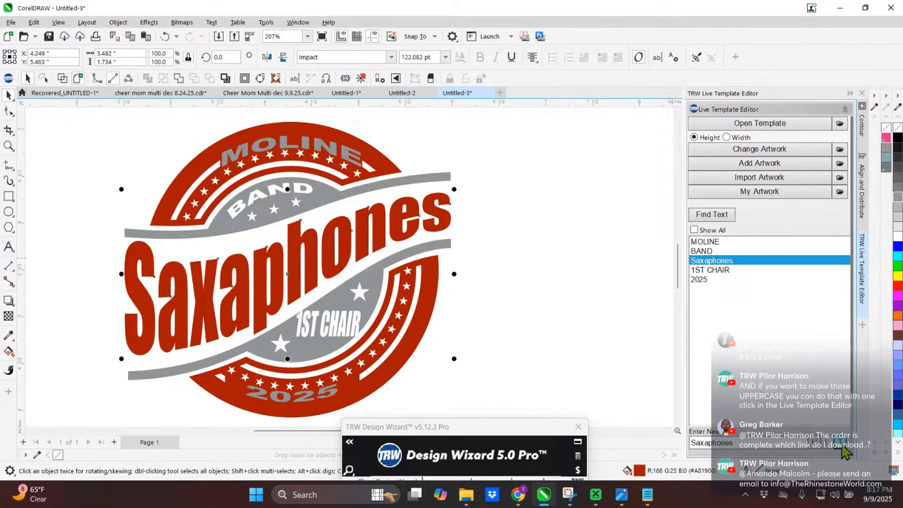
{"action": "left_click", "coordinate": [813, 445]}
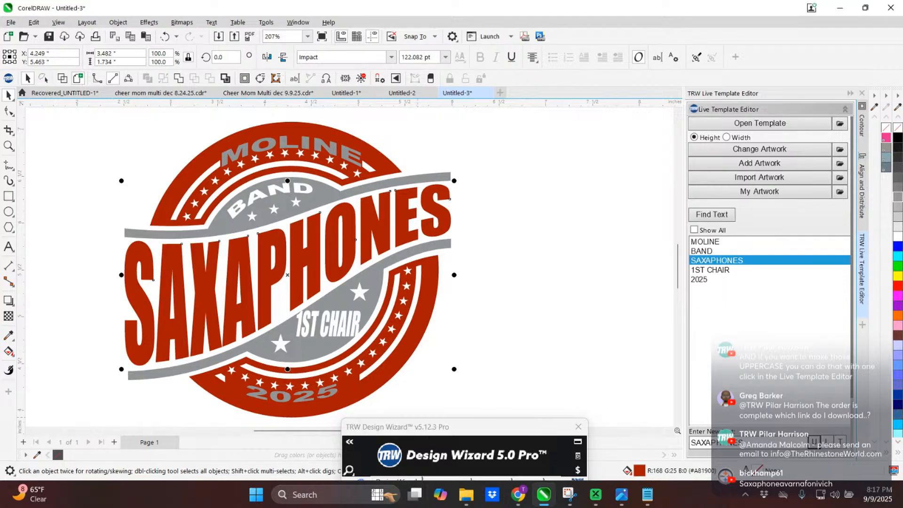
- Move the TRW Design Wizard window up beside the template design so that all its tools are accessible
{"action": "left_click_drag", "start_coordinate": [485, 426], "coordinate": [654, 82]}
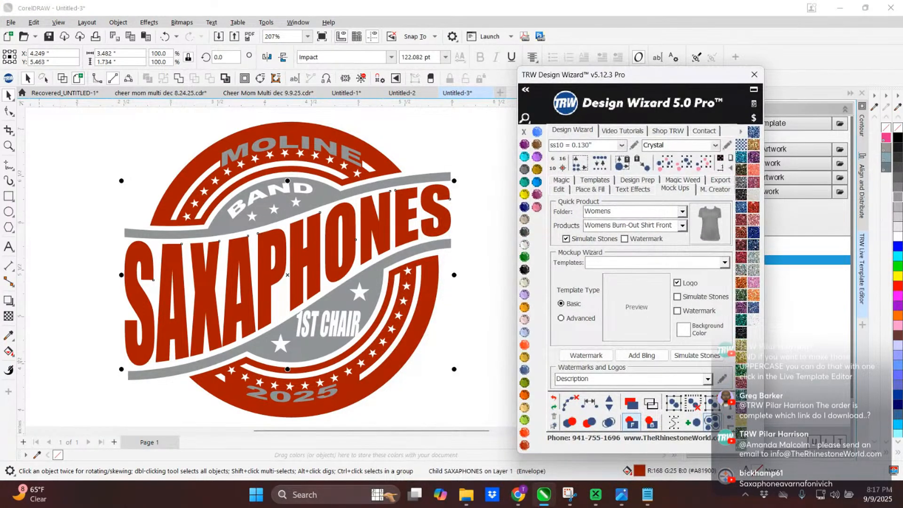